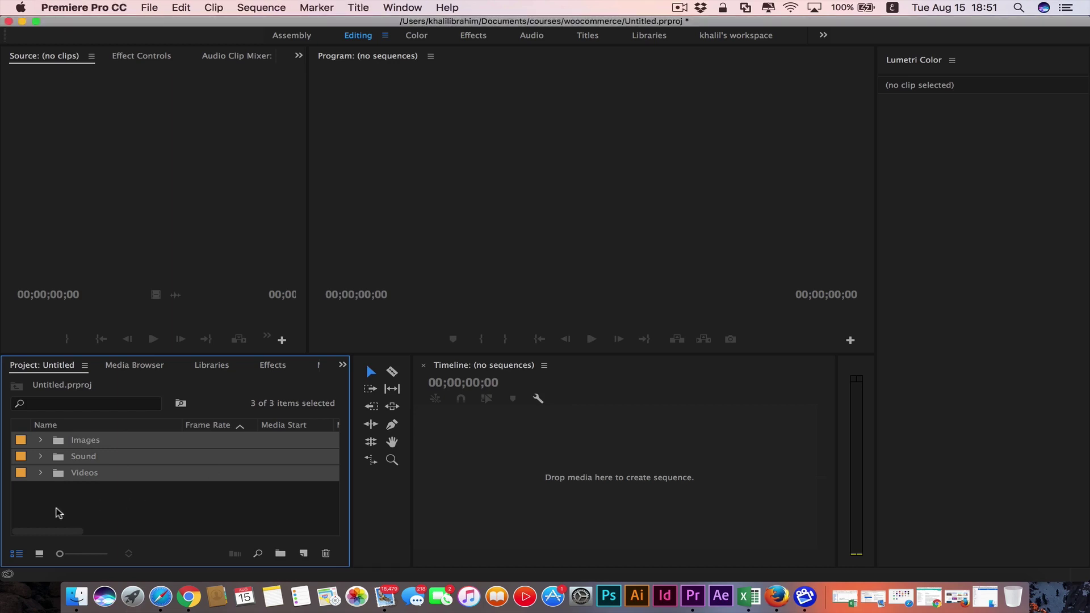
Create a sequence from Jellyfish – 10480.mp4 in the Videos bin and widen the timeline area
left_click(40, 472)
scroll(176, 493, "down", 3)
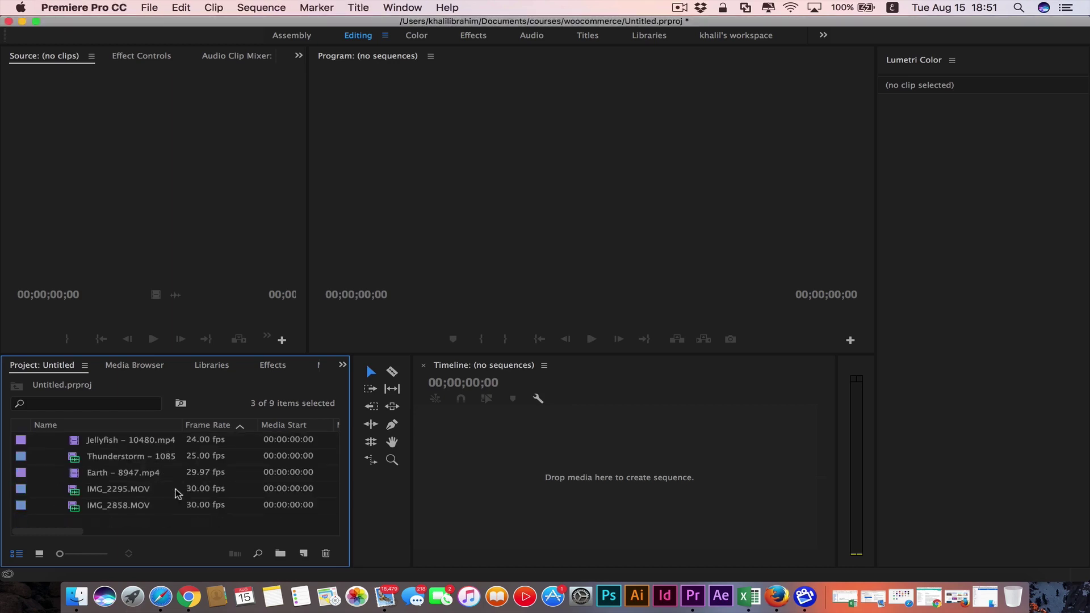
scroll(176, 493, "up", 1)
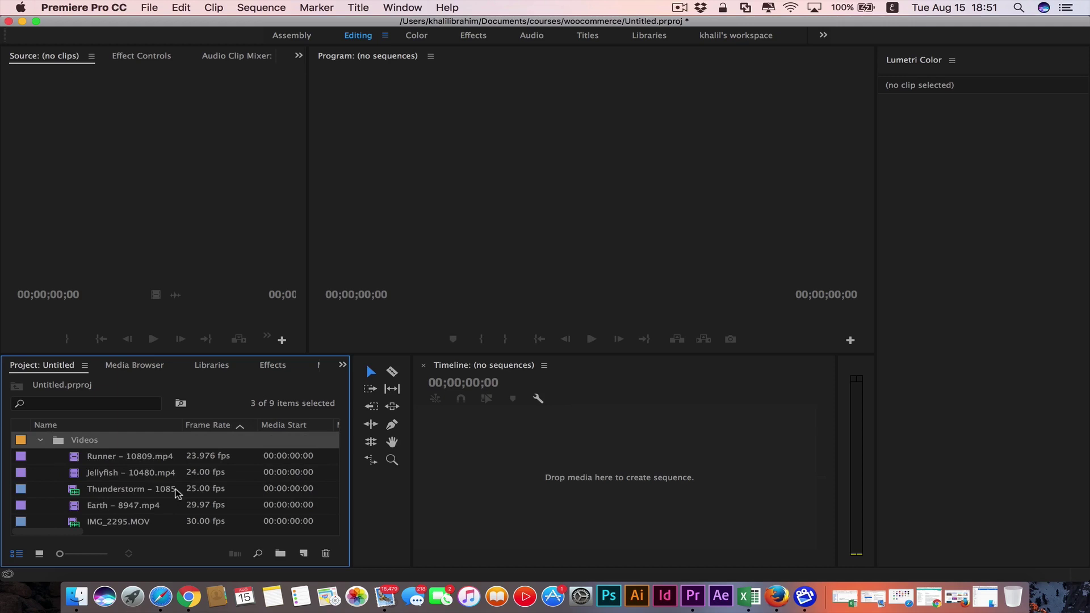
left_click(142, 472)
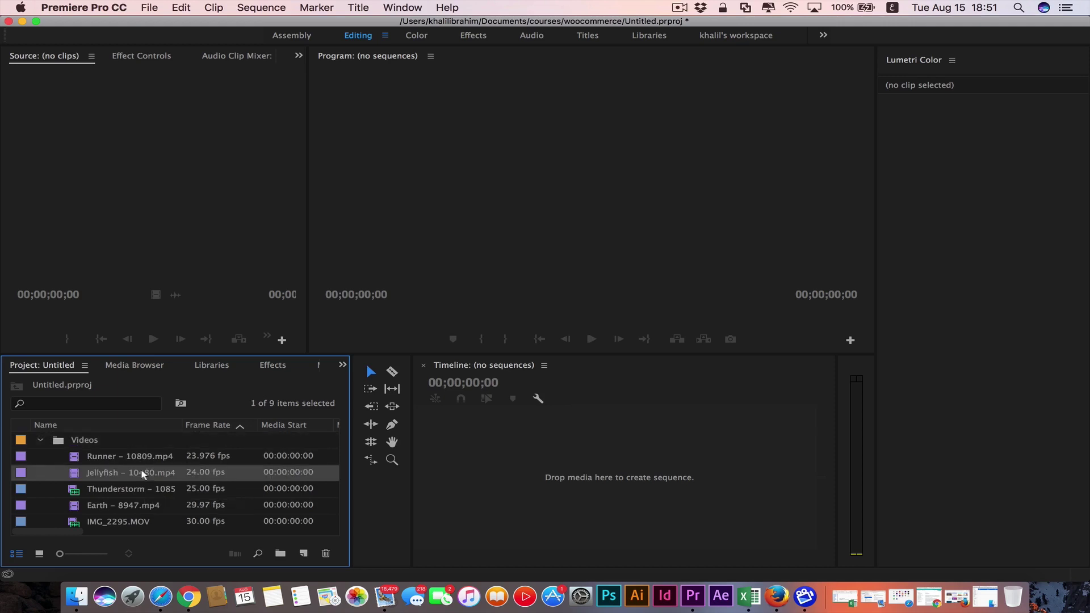
left_click_drag(141, 468, 487, 452)
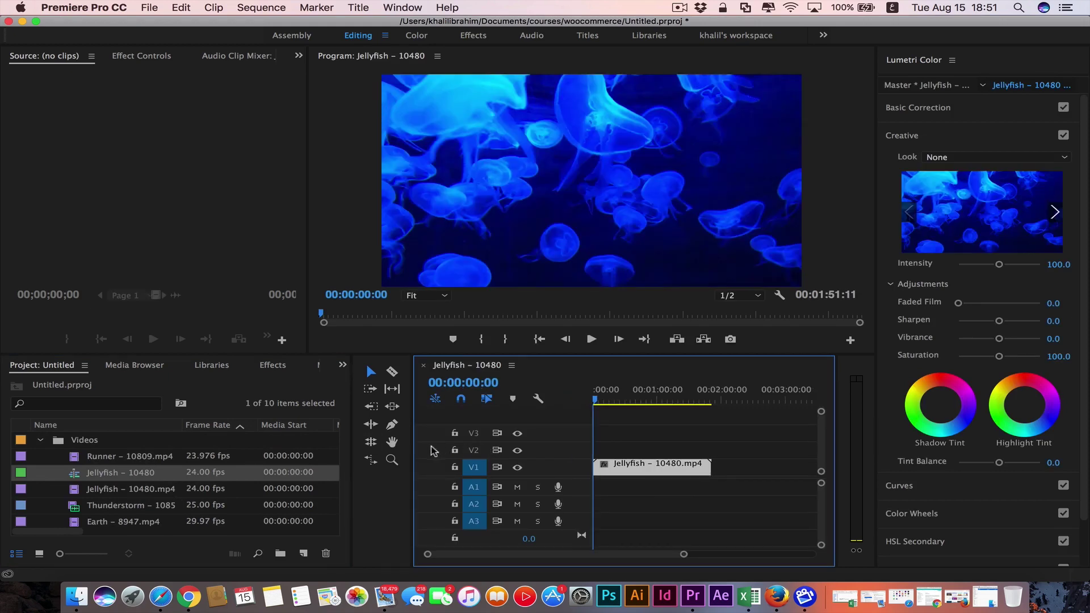
left_click_drag(415, 454, 377, 457)
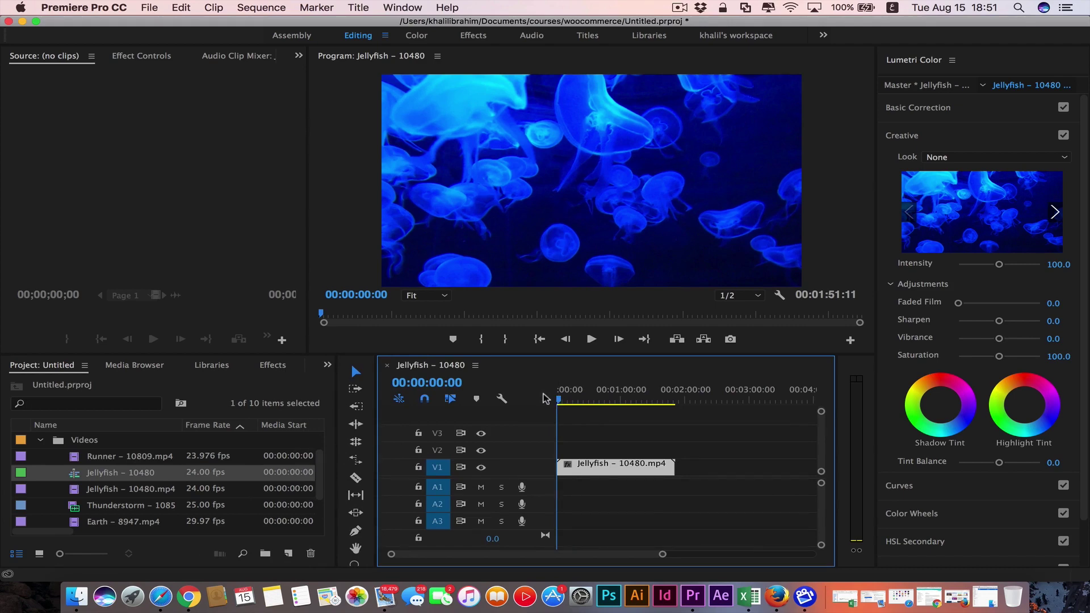
Split the jellyfish clip on V1 at 00:01:10:18 with the Razor tool and remove both pieces from the sequence
left_click_drag(559, 402, 631, 397)
left_click(355, 478)
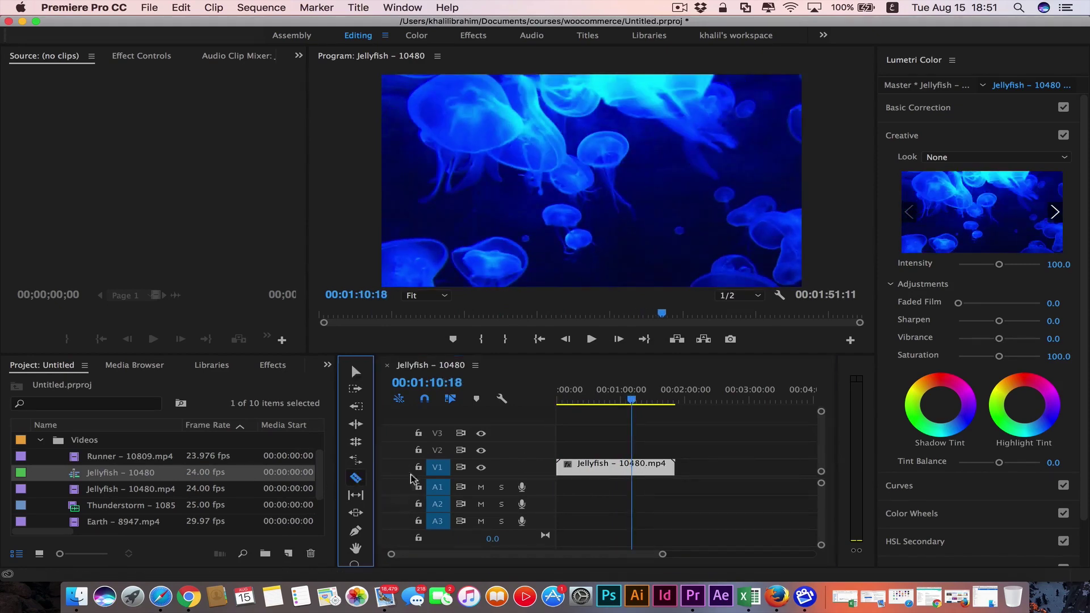
left_click(631, 467)
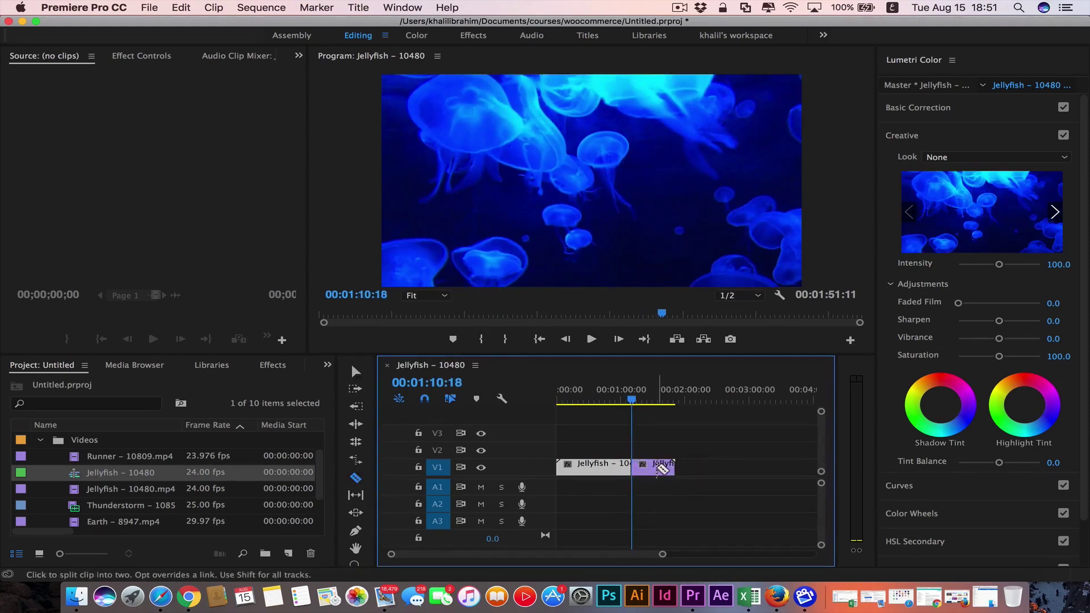
left_click(661, 467)
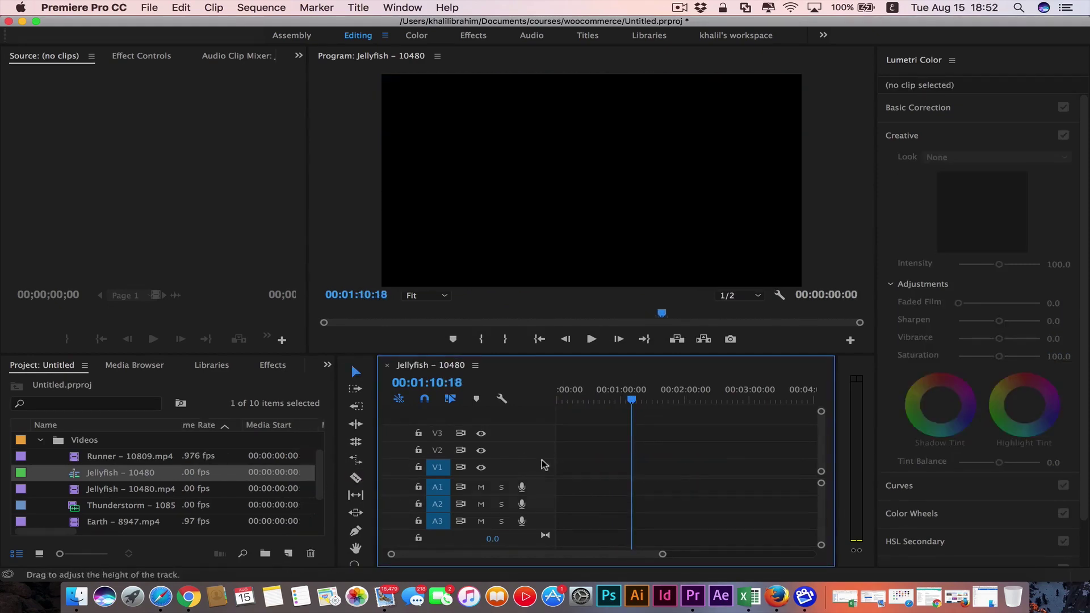
Create a new sequence named Sequence 01 with the Digital SLR preset DSLR 1080p30
left_click(288, 553)
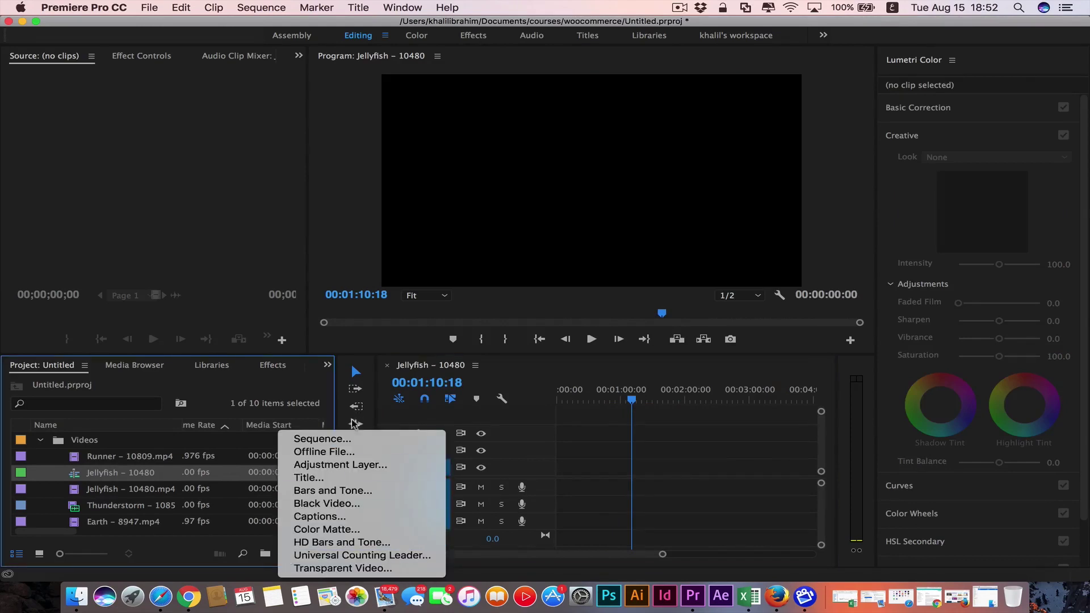
left_click(345, 439)
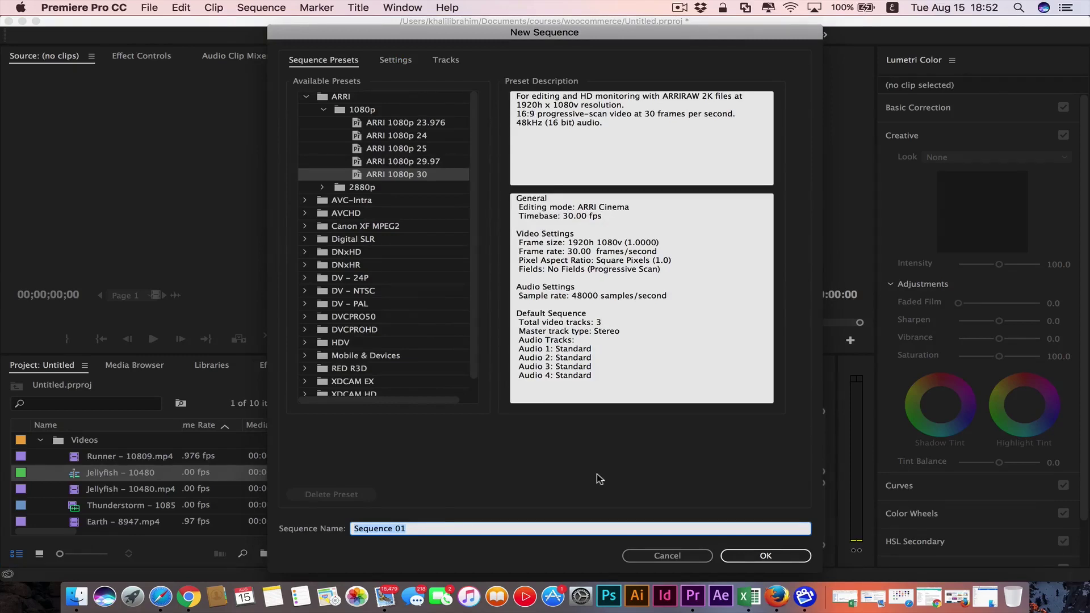
left_click(323, 109)
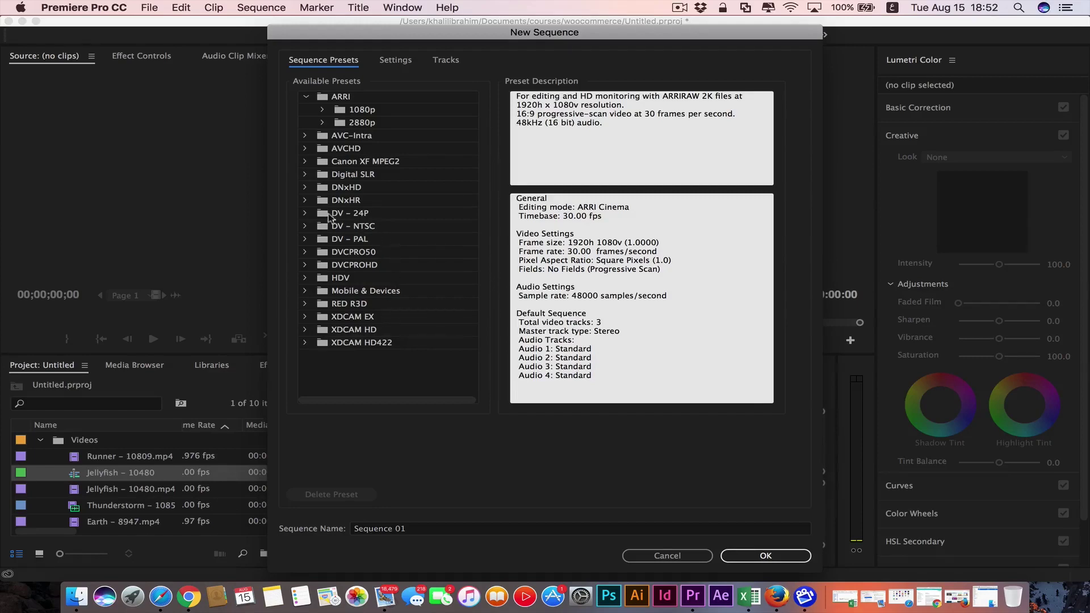
left_click(306, 174)
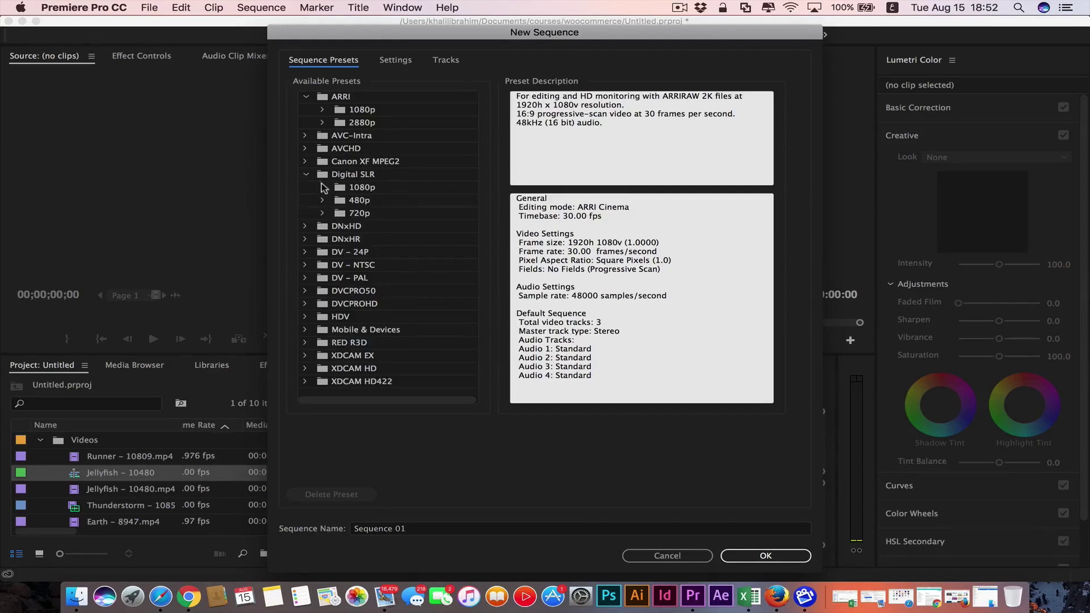
left_click(323, 187)
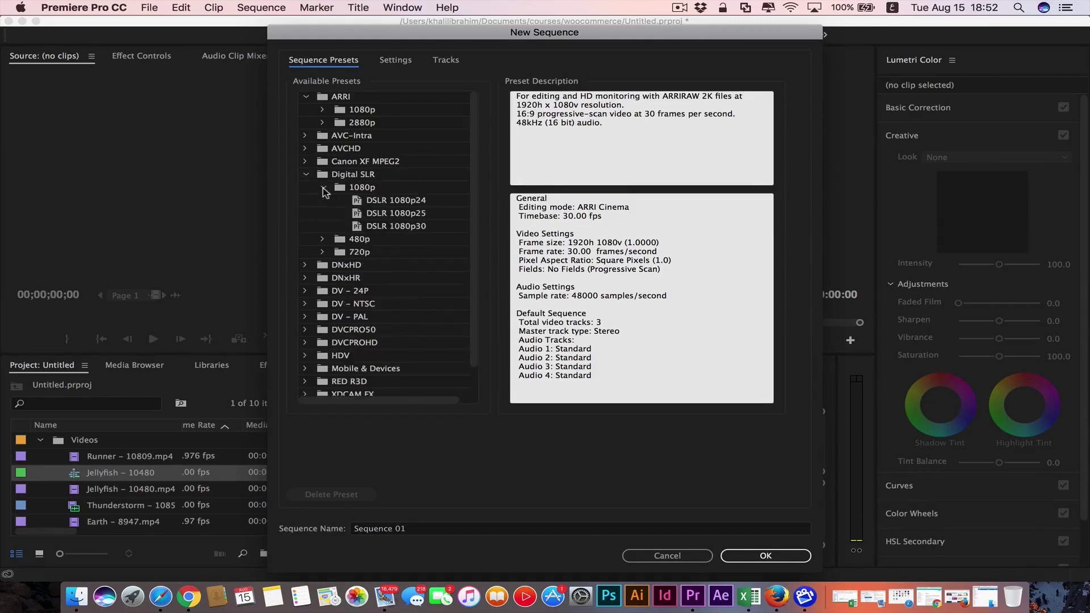
left_click(422, 227)
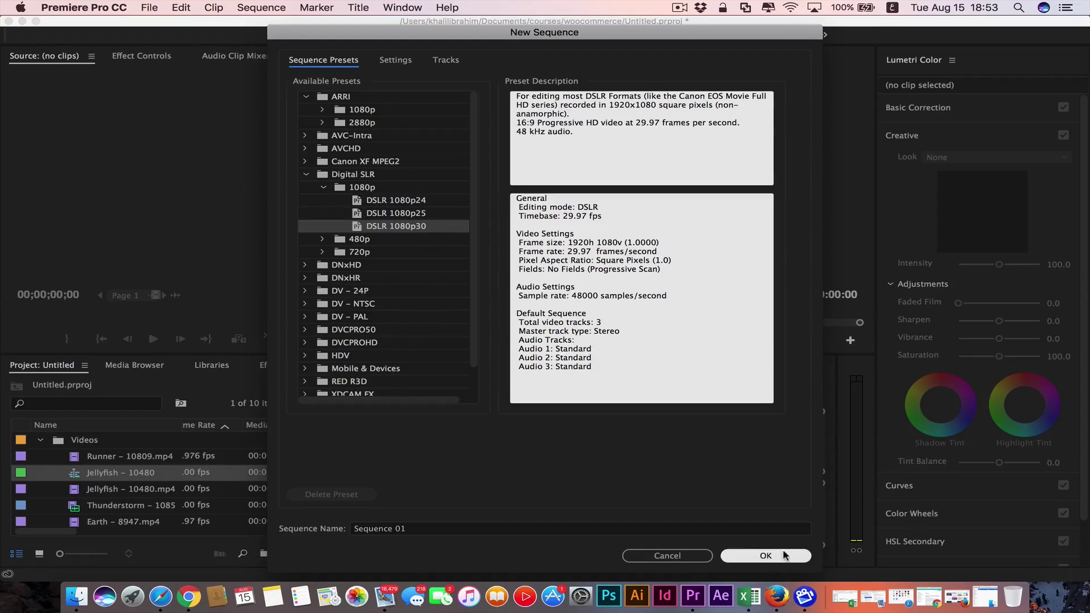
left_click(764, 556)
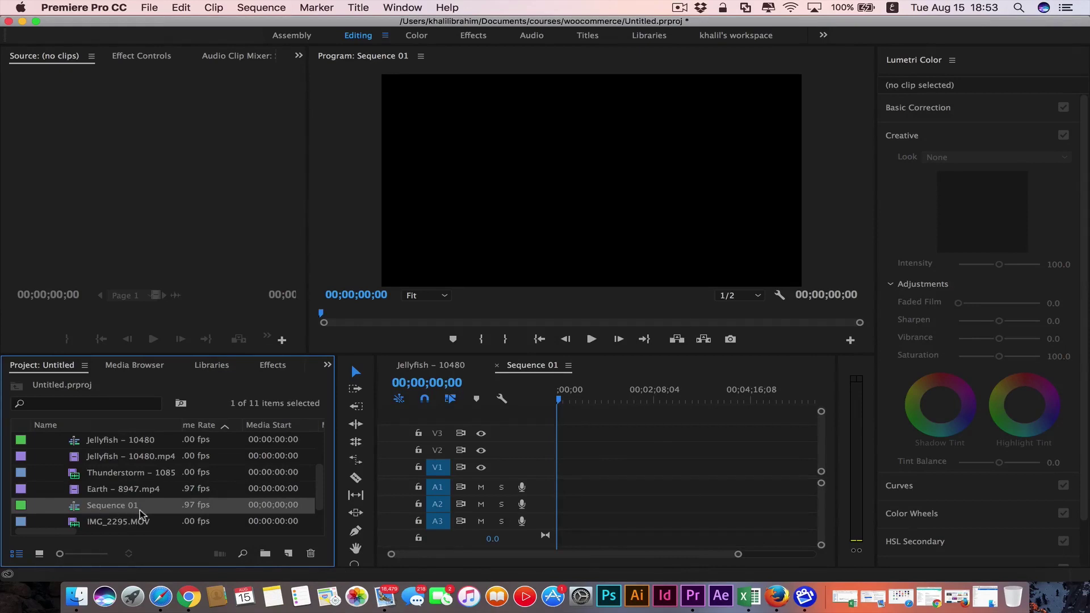
Close both Sequence 01 and the Jellyfish – 10480 sequence in the timeline
scroll(117, 492, "down", 1)
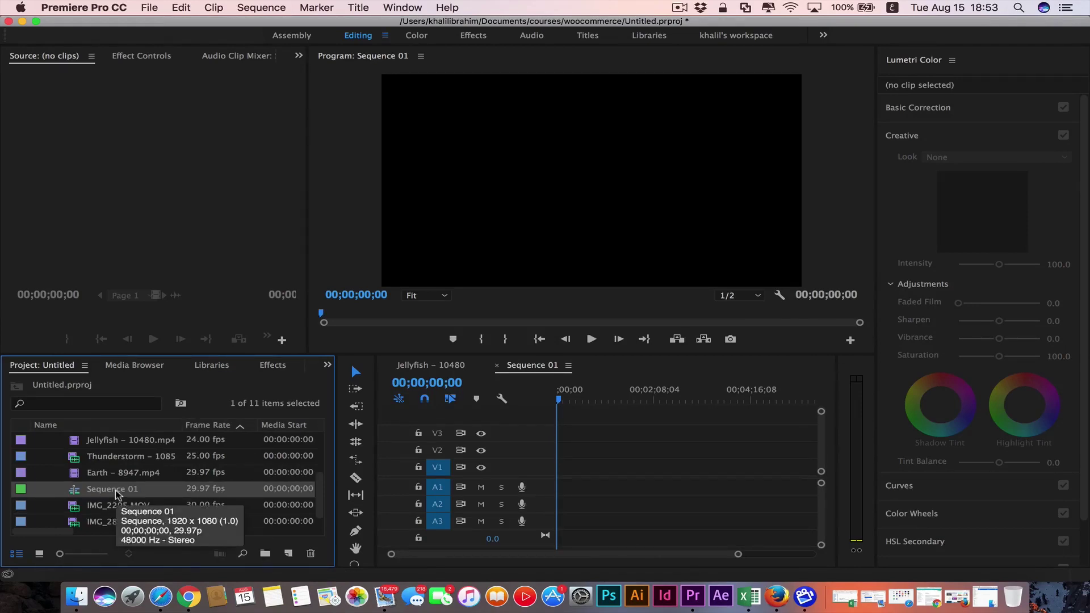
scroll(117, 493, "up", 2)
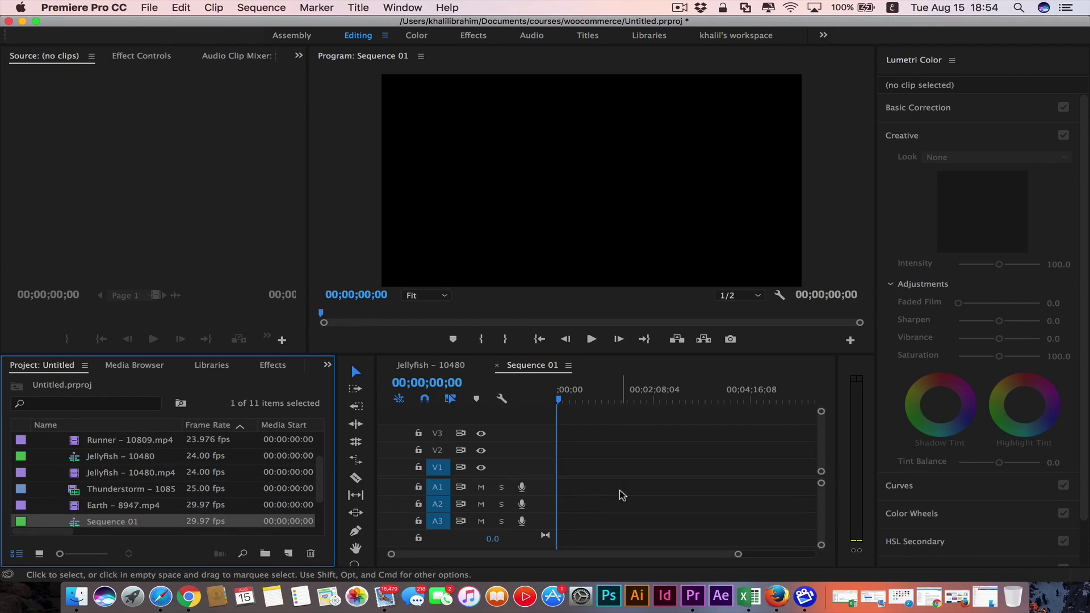
left_click(499, 369)
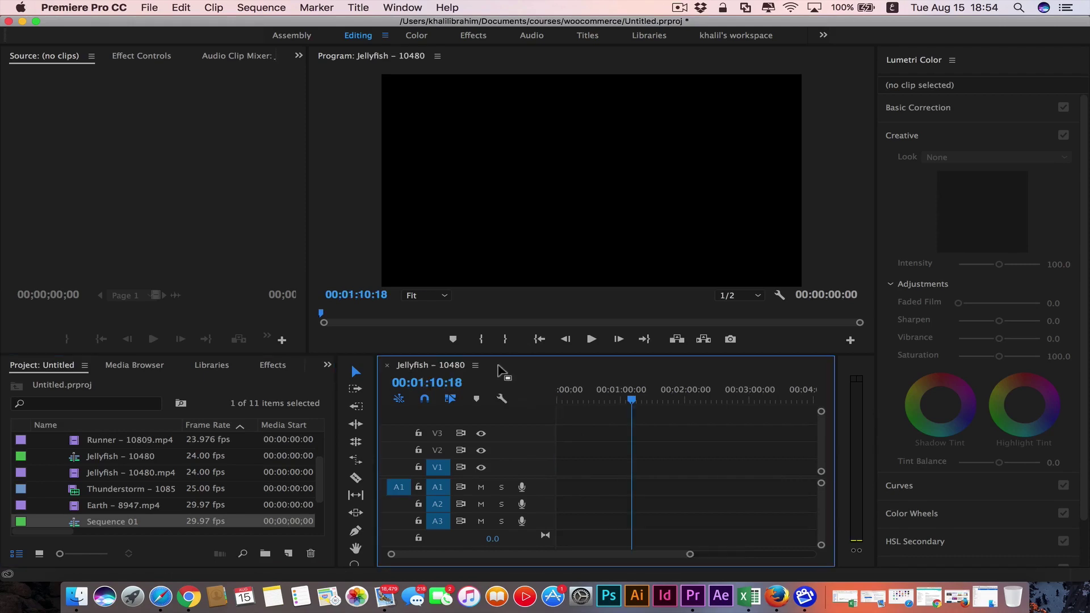
left_click(387, 366)
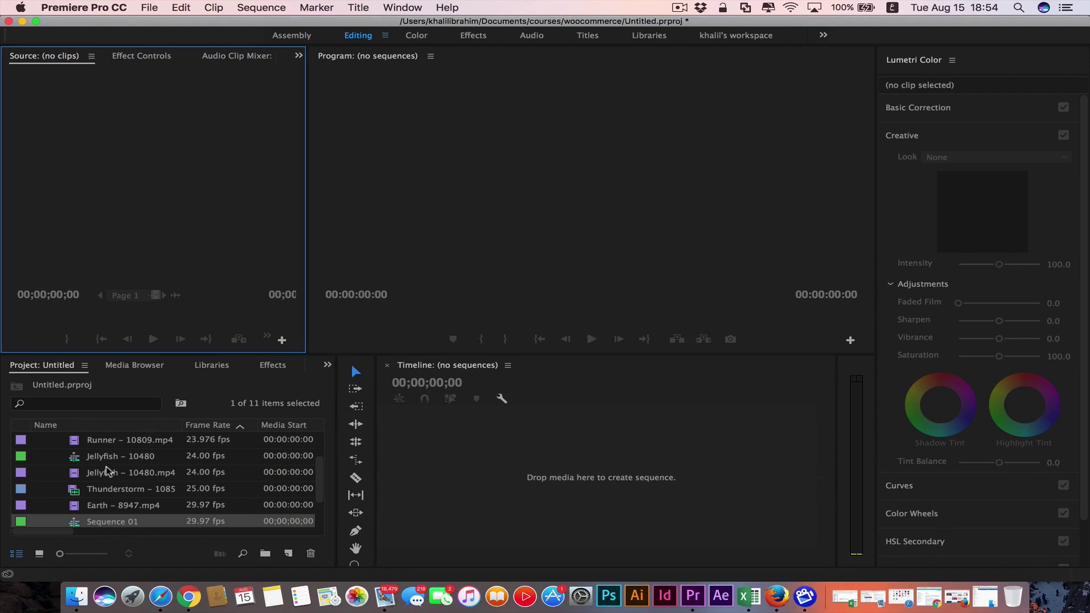
Create a sequence from the Runner – 10809.mp4 clip by placing it in the empty timeline
scroll(104, 474, "up", 2)
scroll(104, 474, "down", 3)
scroll(104, 474, "up", 1)
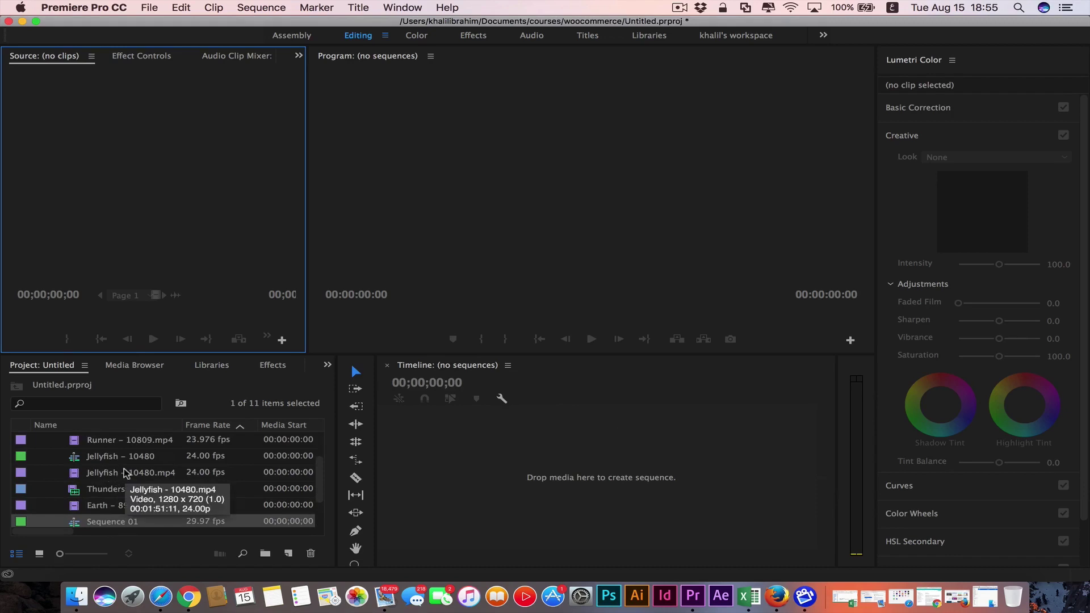
scroll(126, 473, "up", 1)
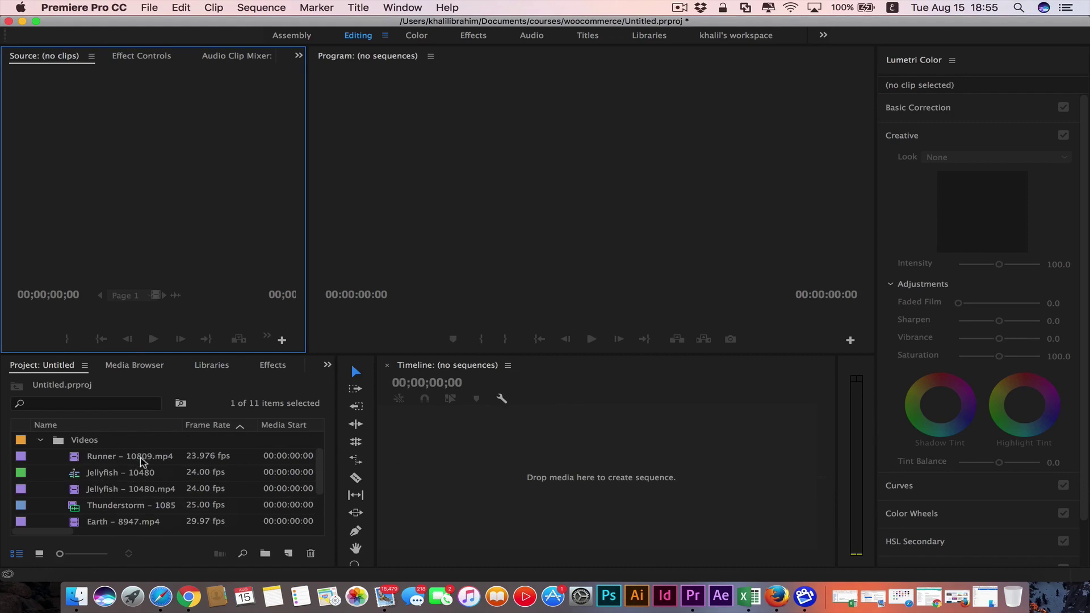
left_click_drag(141, 457, 468, 486)
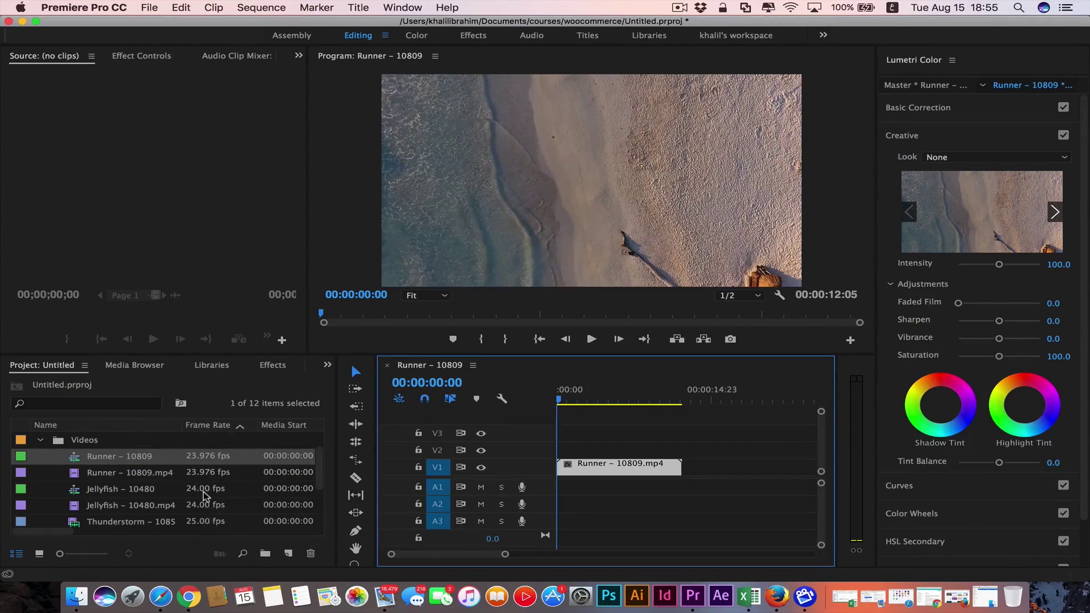
Reopen the Jellyfish – 10480 sequence and place Jellyfish – 10480.mp4 followed by Runner – 10809.mp4 on track V1
scroll(209, 507, "right", 5)
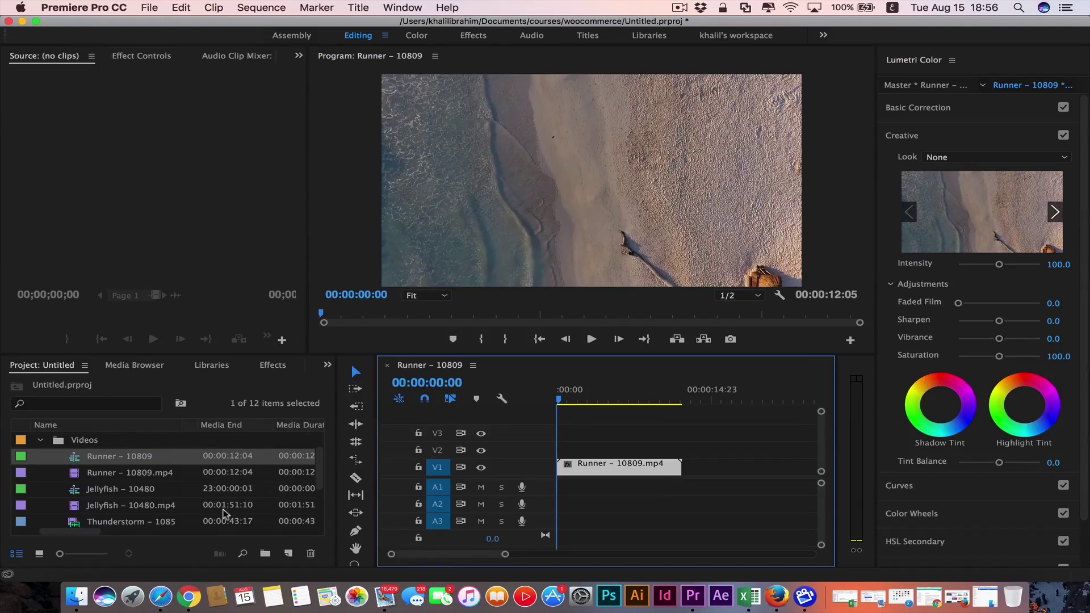
left_click(243, 514)
scroll(243, 513, "right", 2)
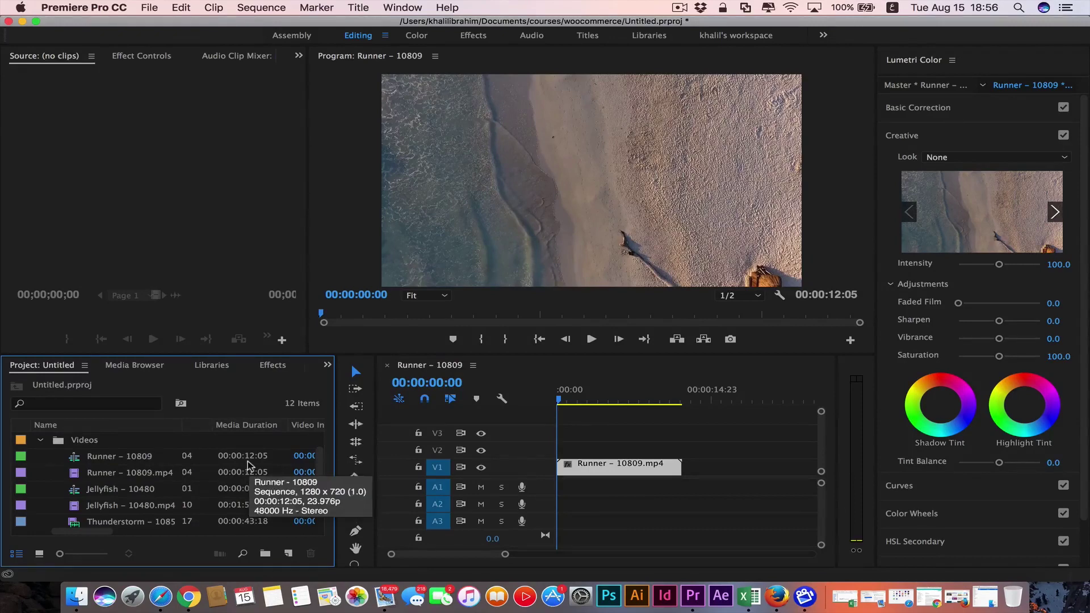
double_click(119, 490)
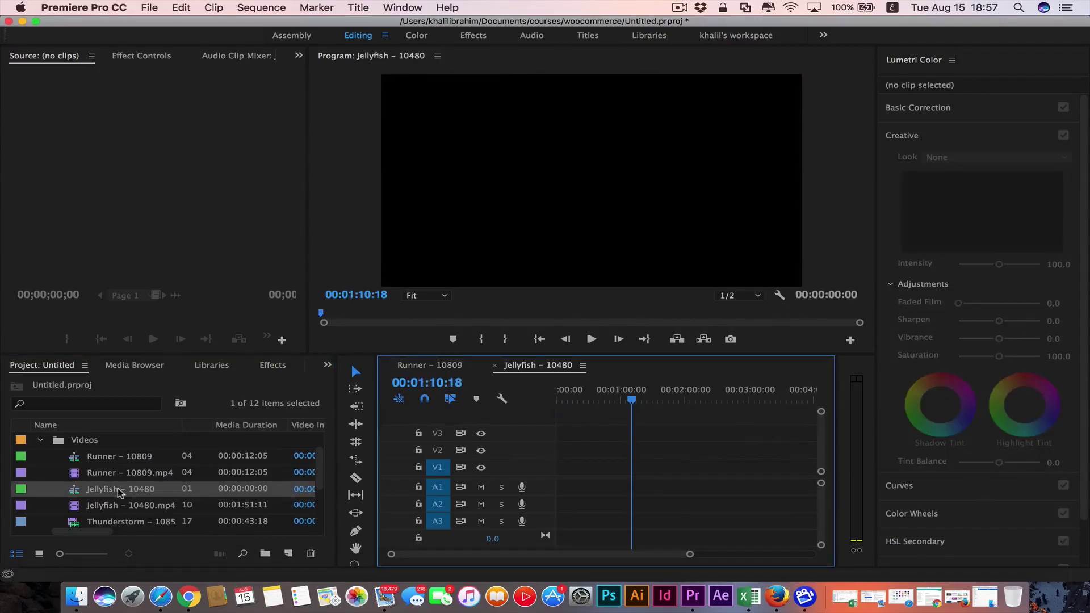
left_click(433, 366)
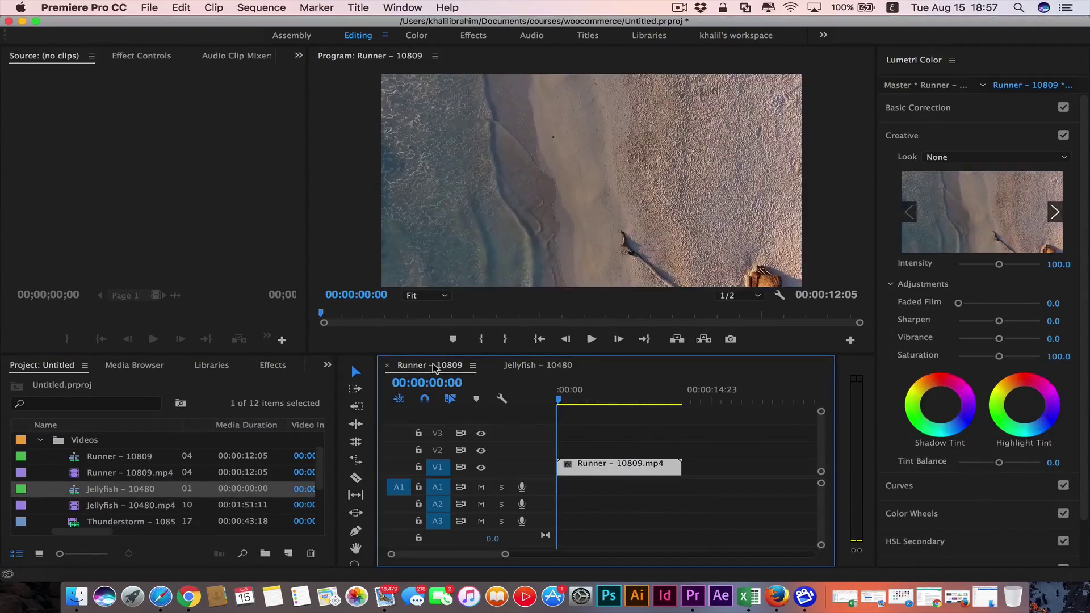
left_click(548, 365)
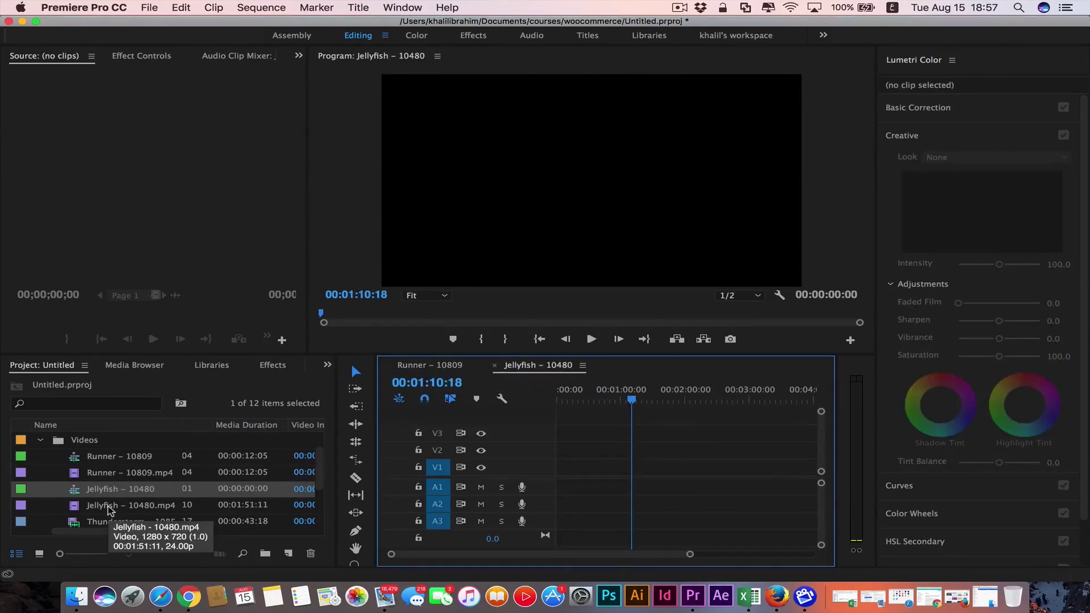
left_click_drag(110, 509, 553, 473)
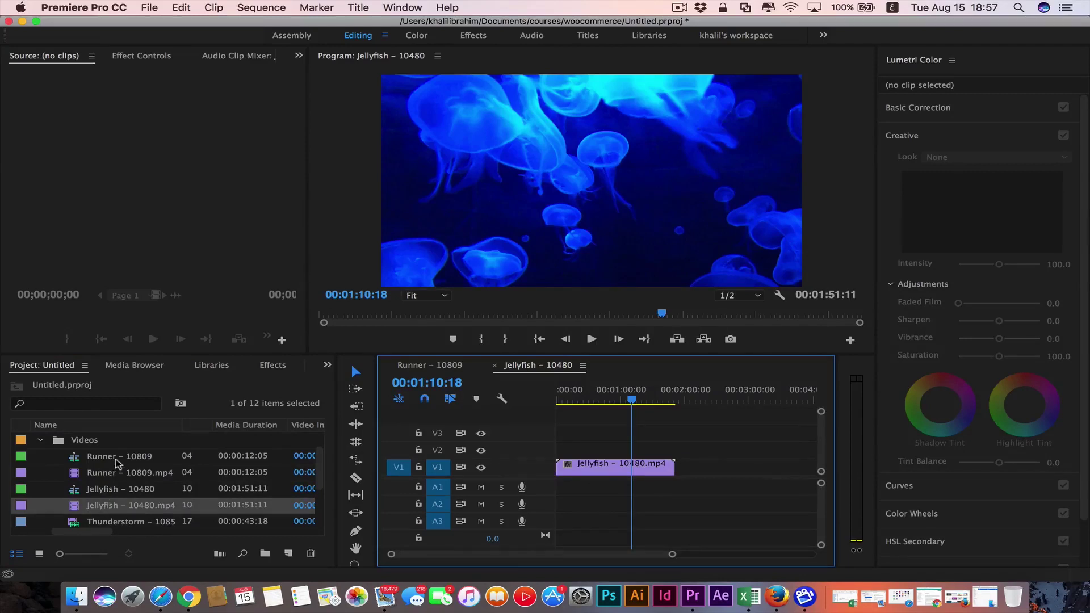
left_click_drag(114, 471, 688, 475)
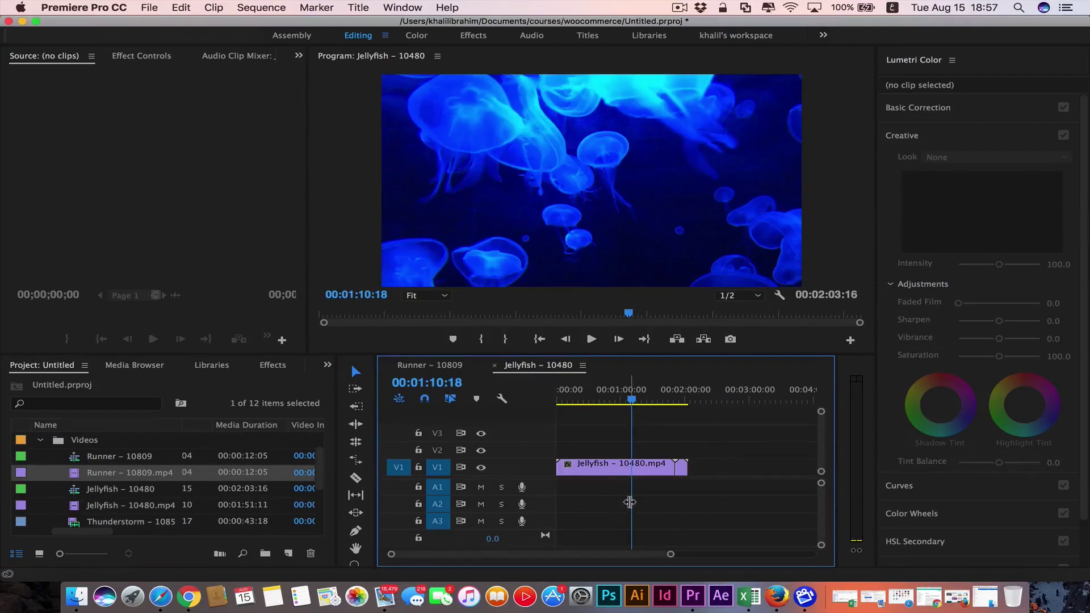
Review the Jellyfish – 10480 sequence settings and close them without making changes
left_click(256, 8)
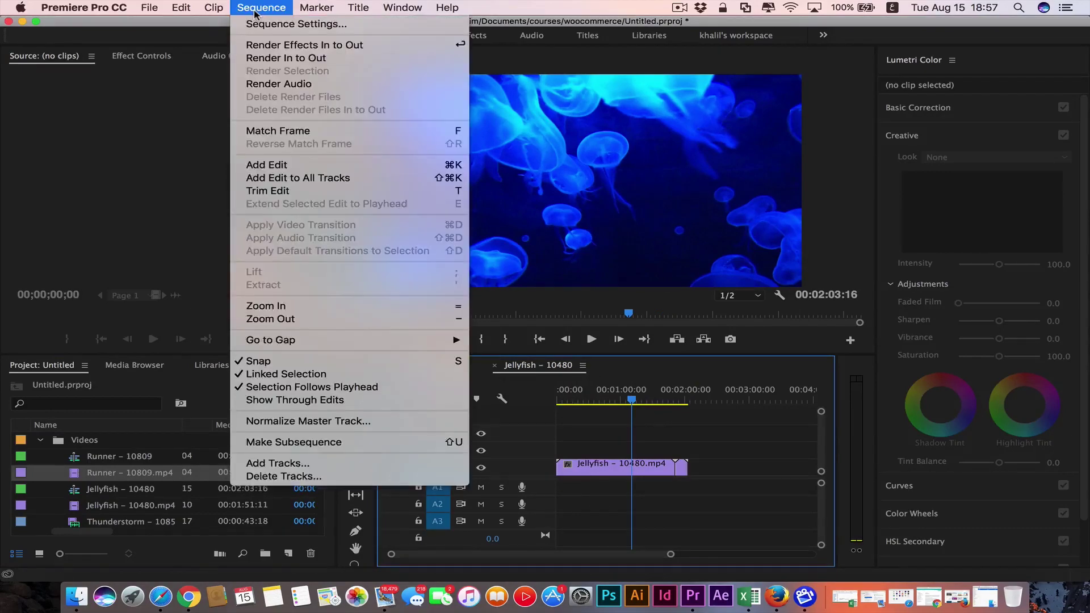
left_click(266, 25)
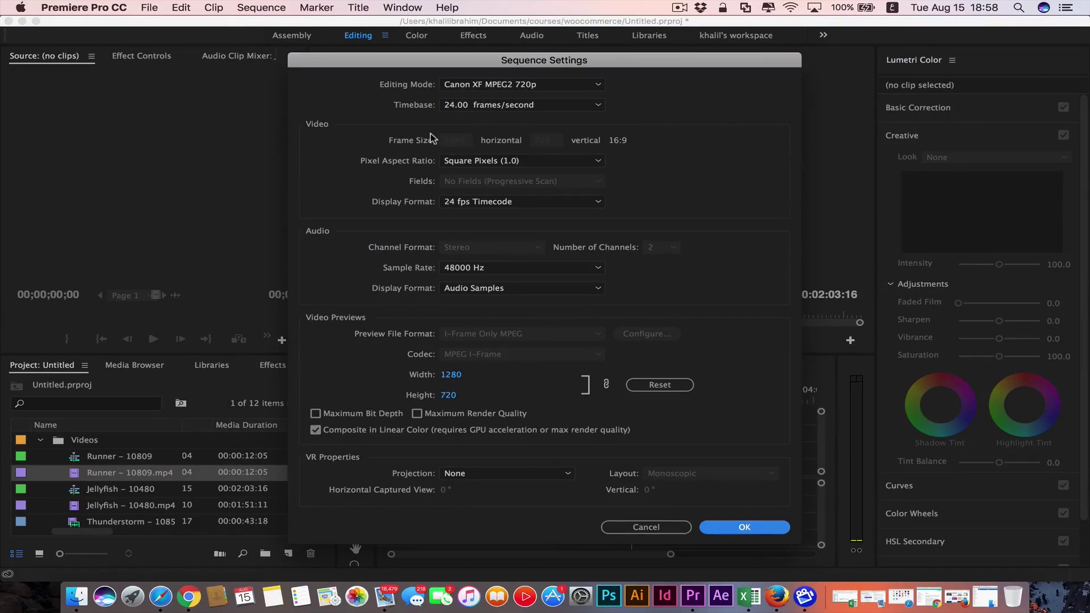
left_click(647, 527)
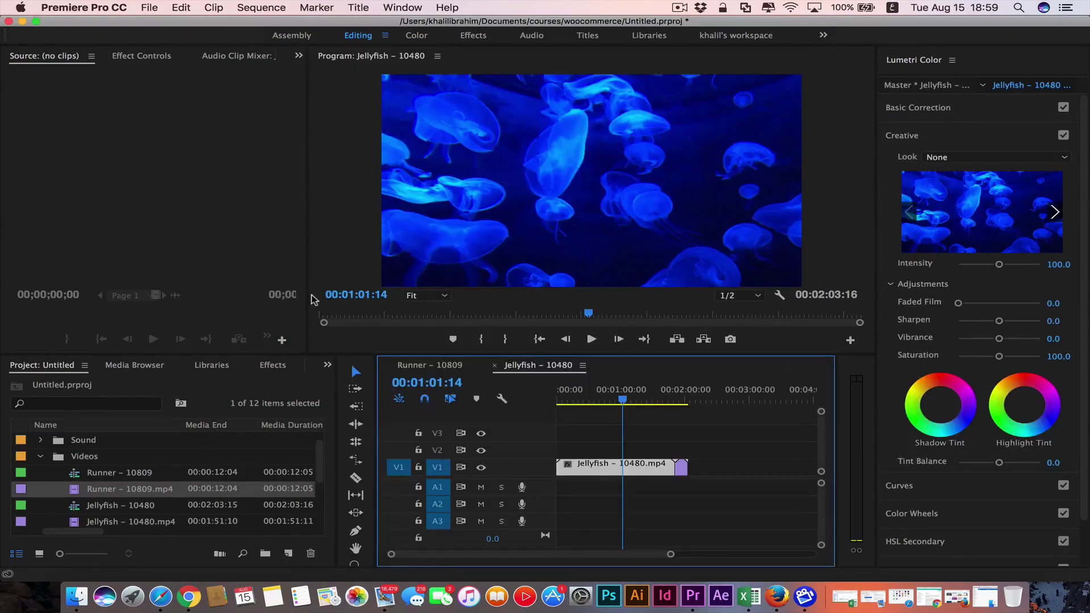
Review the settings and tracks for a new DSLR 1080p30 sequence named Dslr 1080P, and cancel its creation
left_click(258, 8)
mouse_move(149, 7)
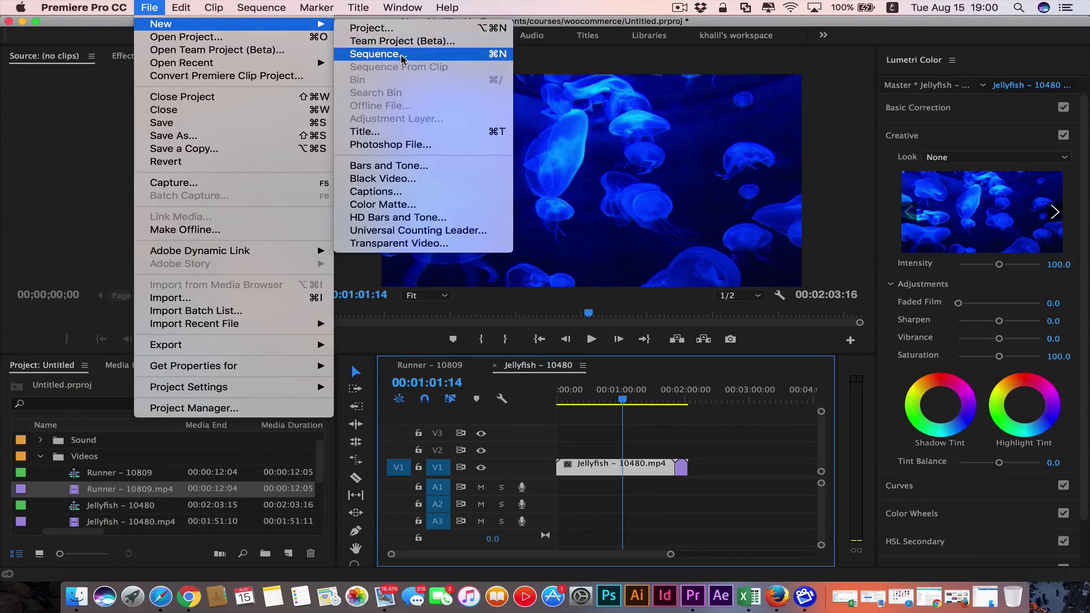
left_click(375, 54)
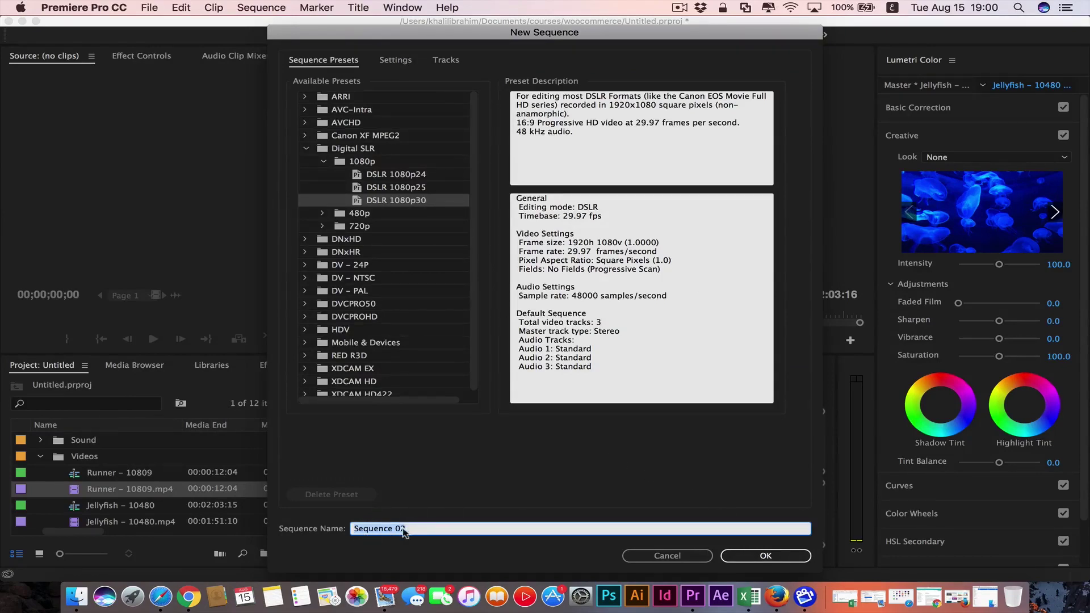
type("D")
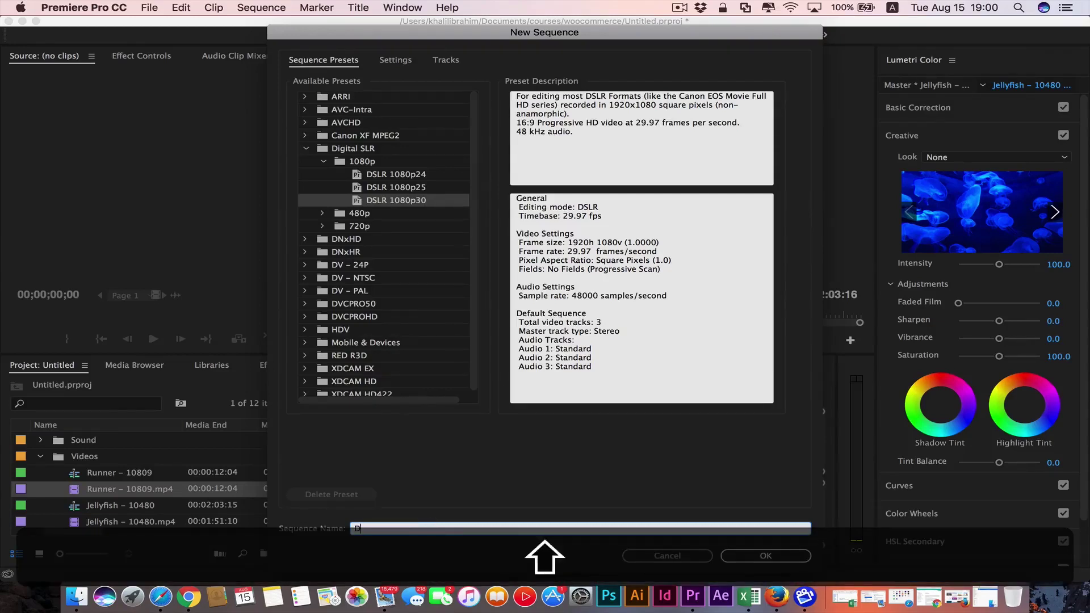
type("slr 1080P")
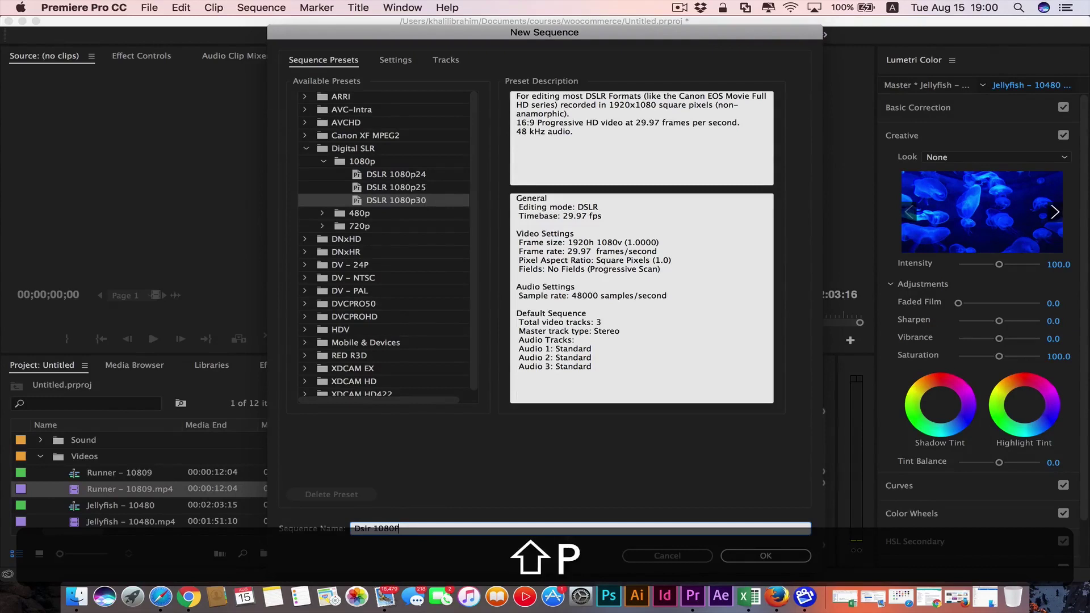
left_click(396, 60)
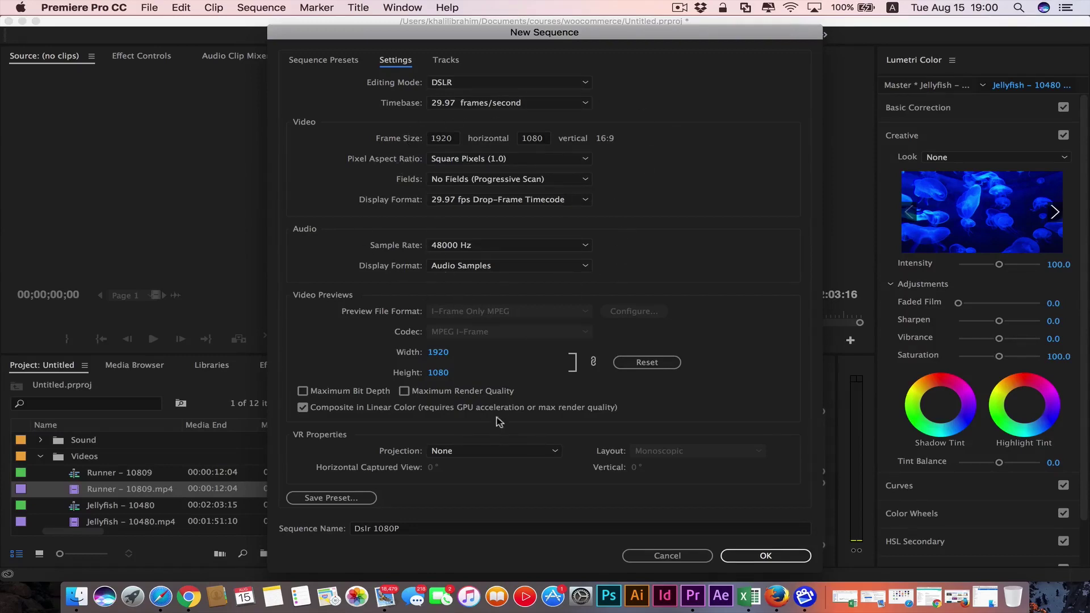
left_click(438, 63)
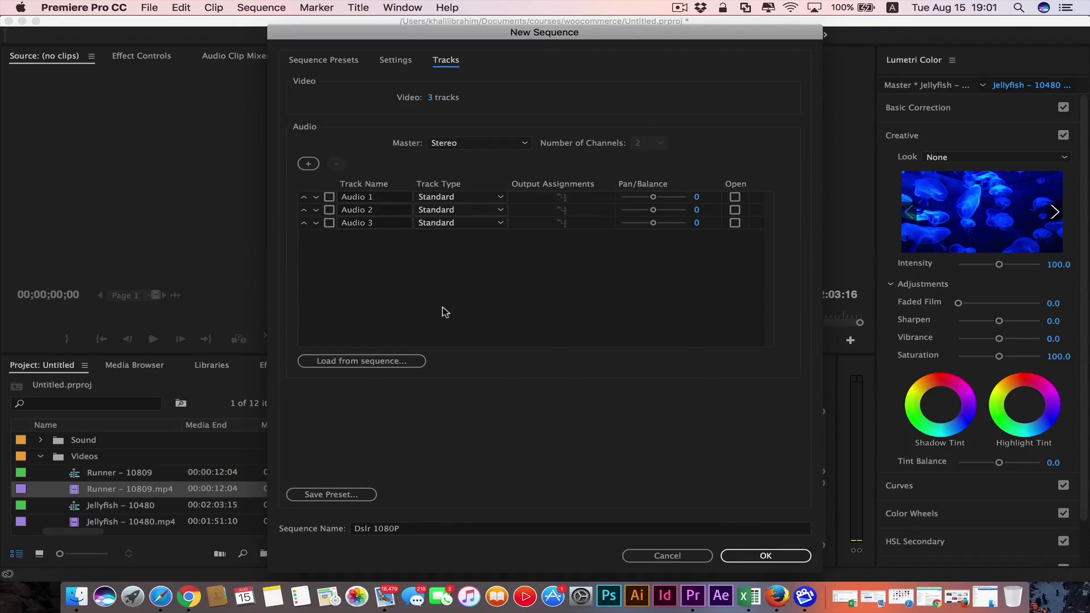
left_click(651, 555)
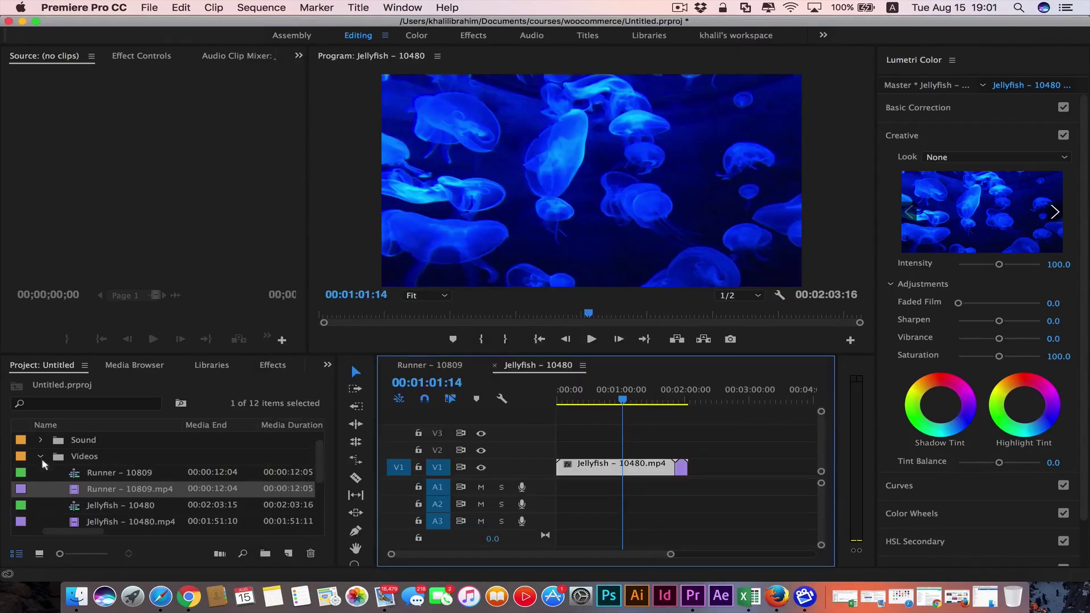
Collapse the Videos bin and create a new bin named "Sequences / project / edits" at the project's top level
left_click(42, 467)
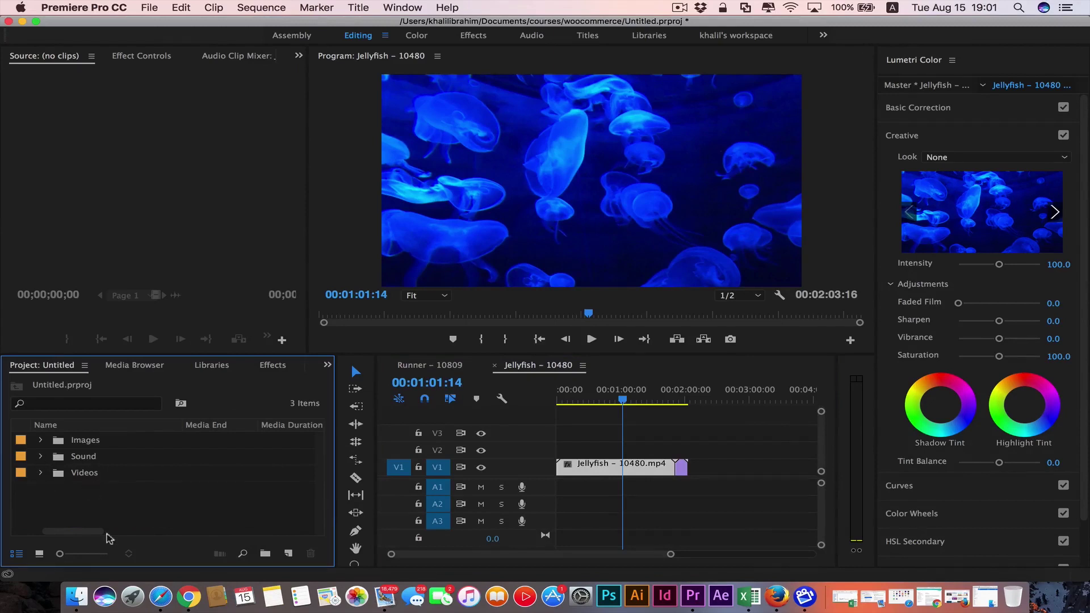
left_click(265, 553)
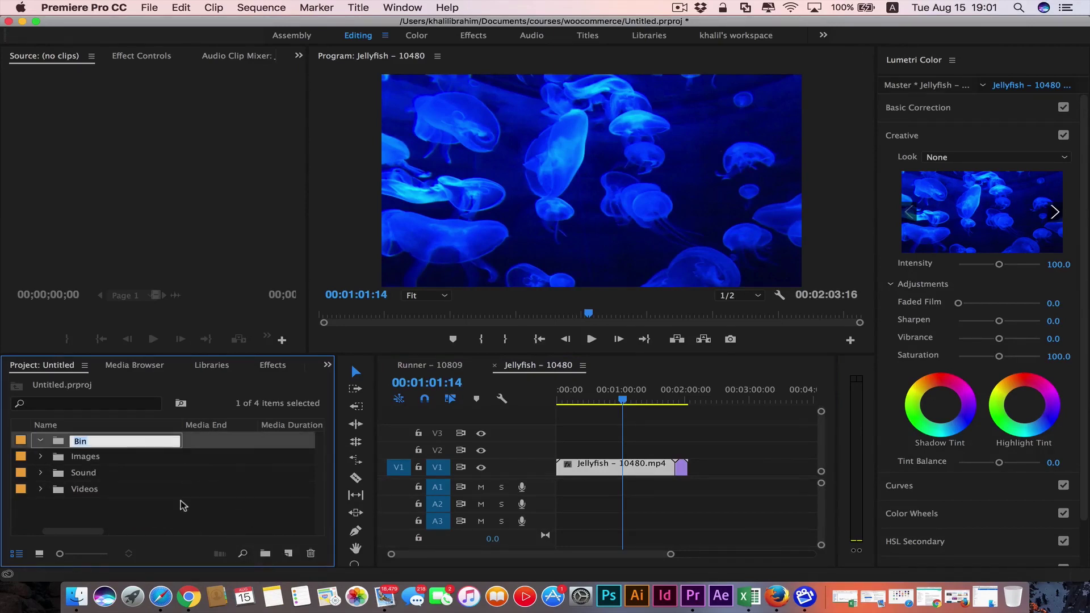
type("Sequences / project")
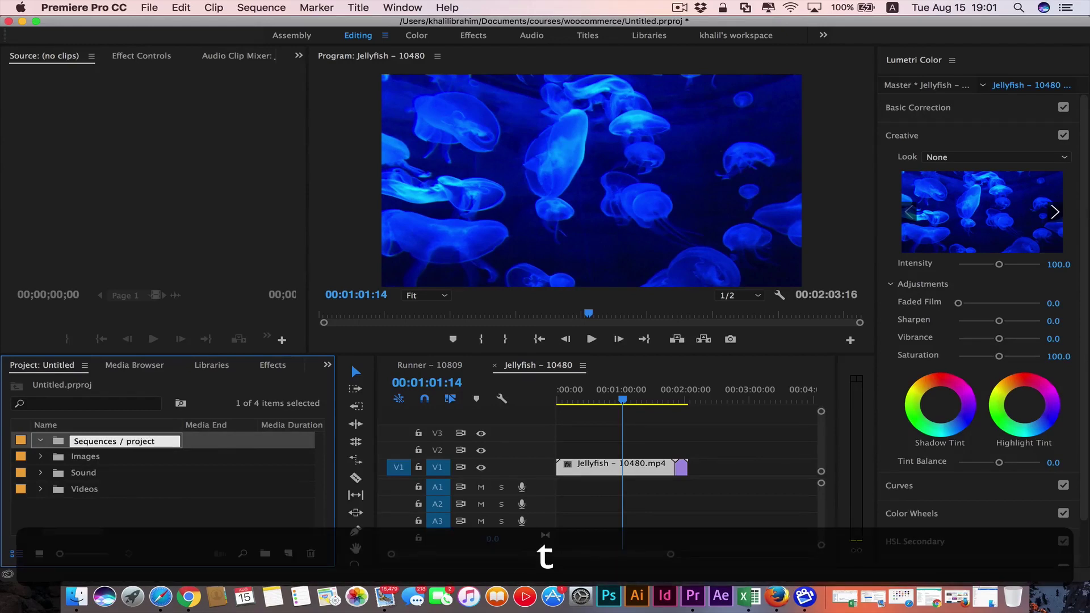
type(" /")
type(" edits")
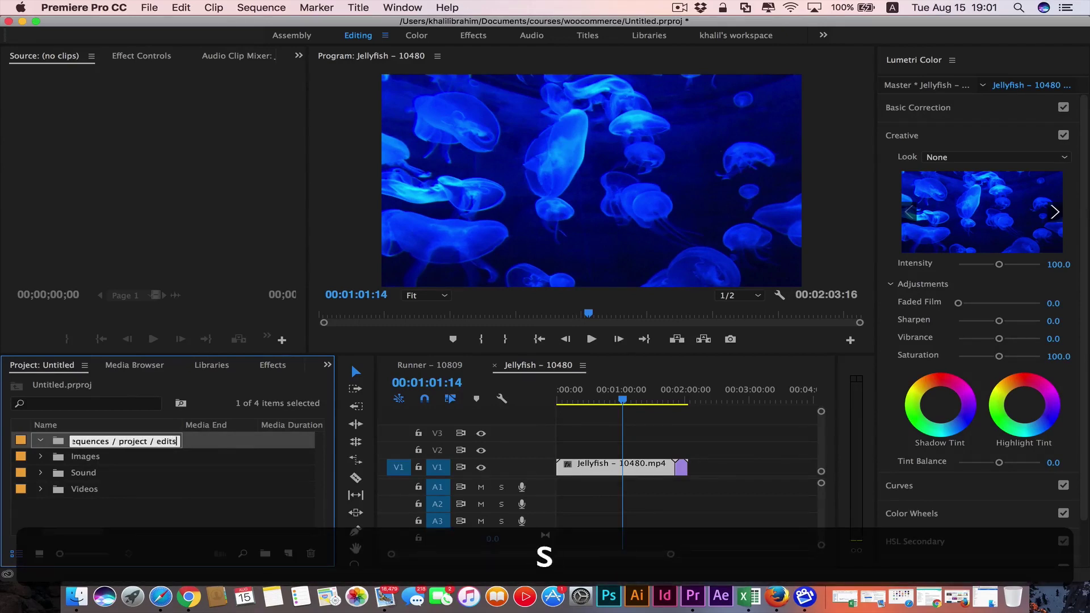
key("Return")
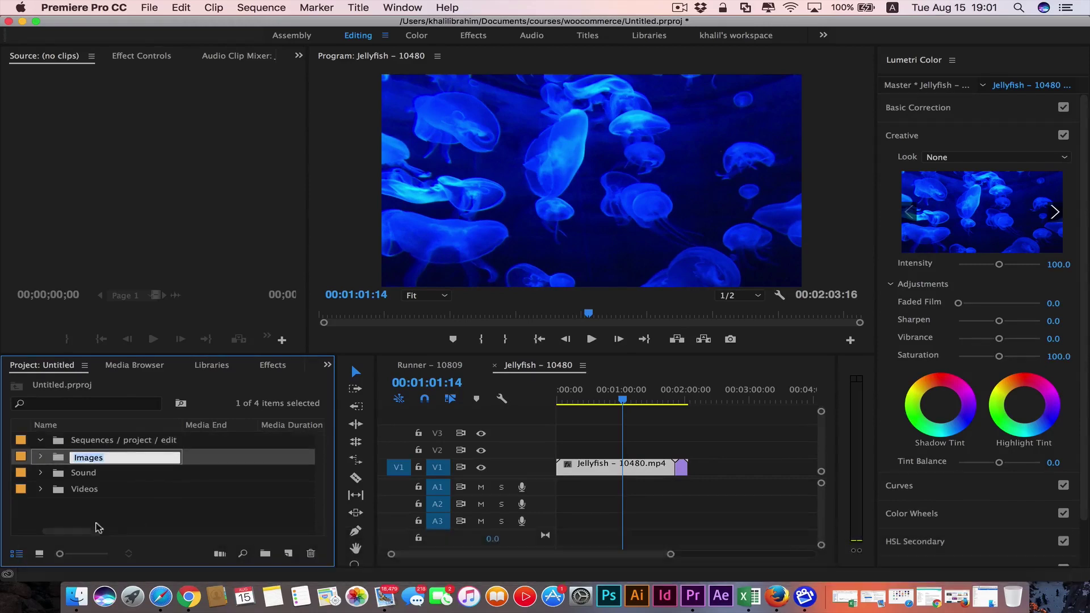
left_click(152, 444)
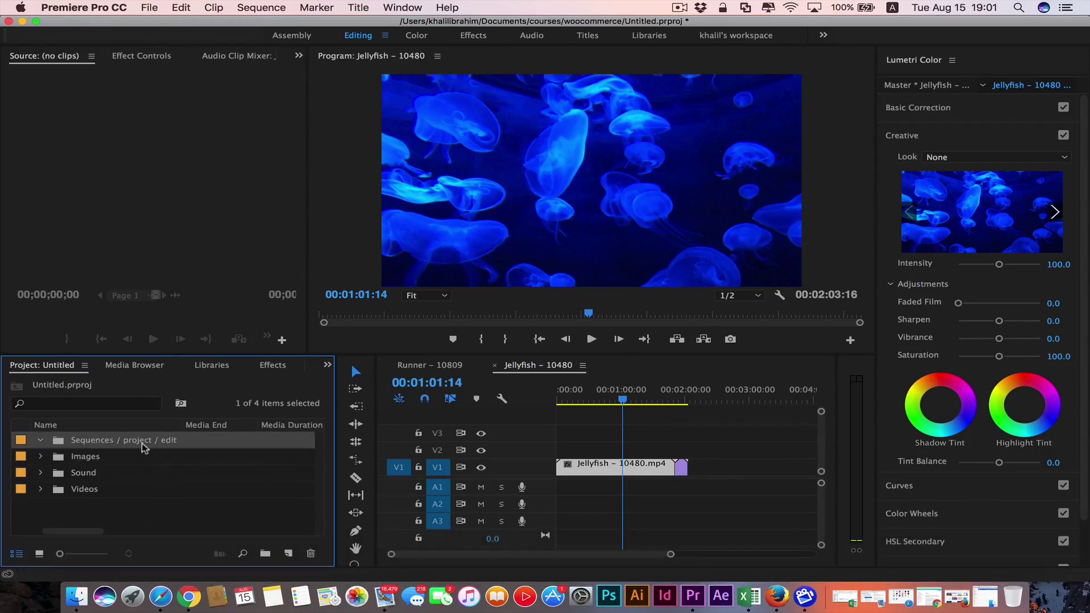
Move the Runner – 10809 and Jellyfish – 10480 sequences from the Videos bin into the Sequences / project / edits bin
left_click(41, 490)
scroll(138, 488, "down", 2)
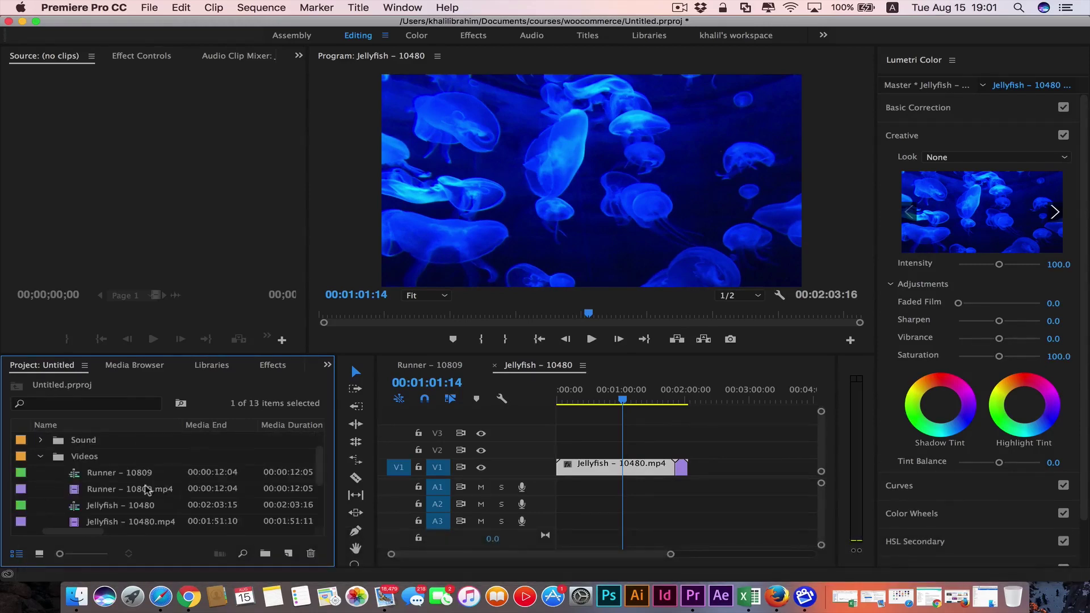
left_click(139, 476)
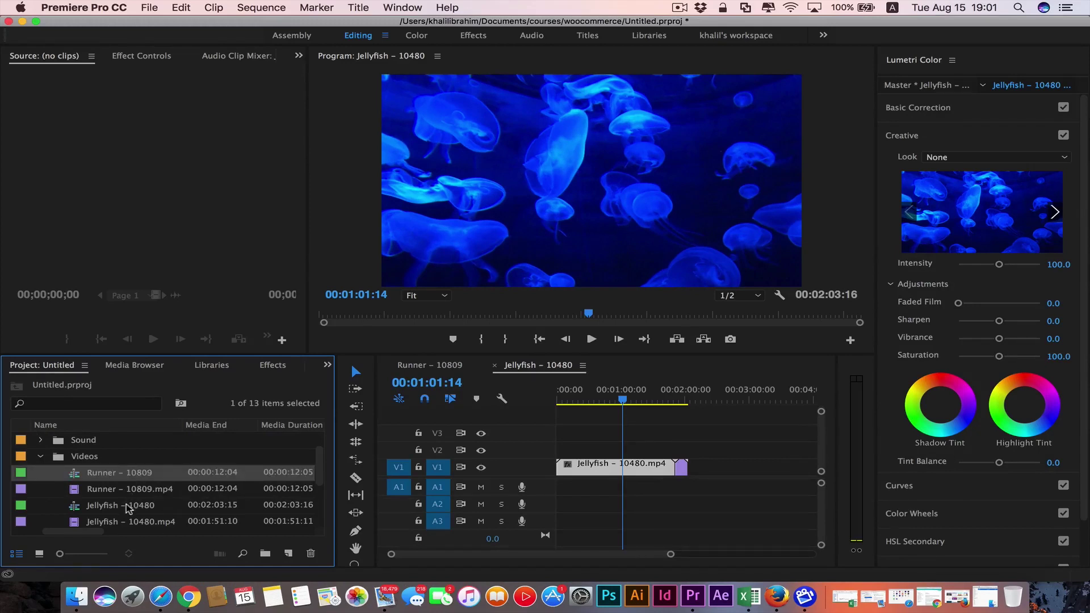
left_click(128, 505, "super")
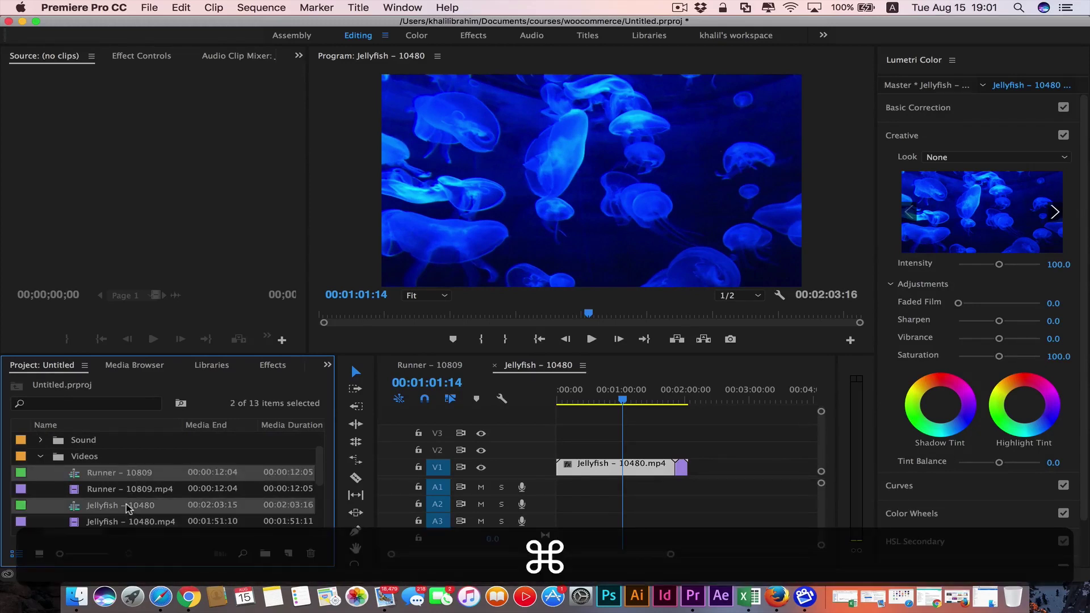
scroll(127, 506, "up", 2)
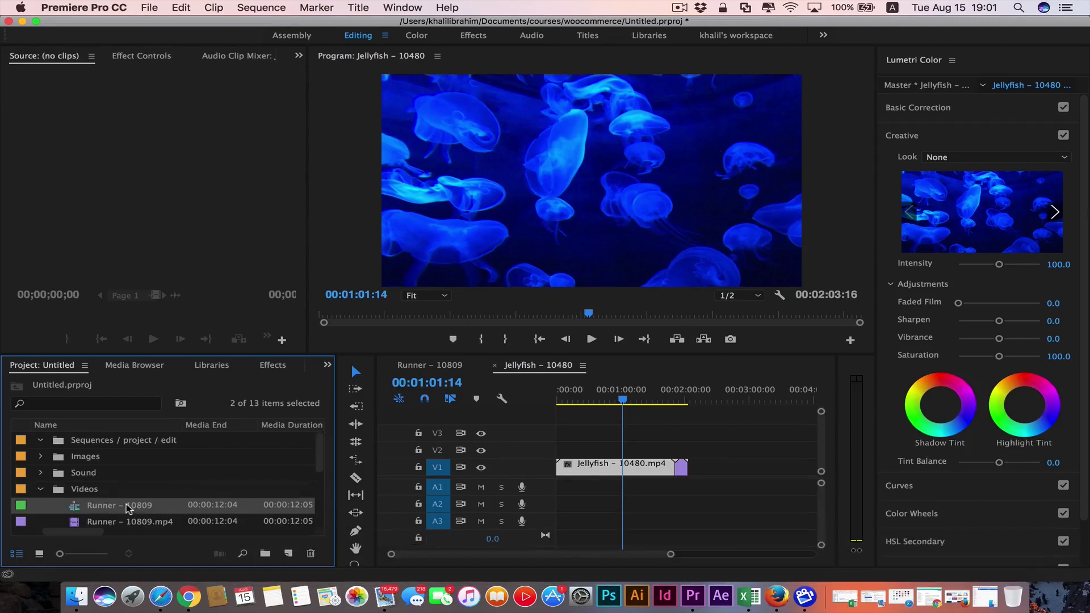
left_click_drag(99, 510, 121, 490)
left_click_drag(126, 440, 111, 441)
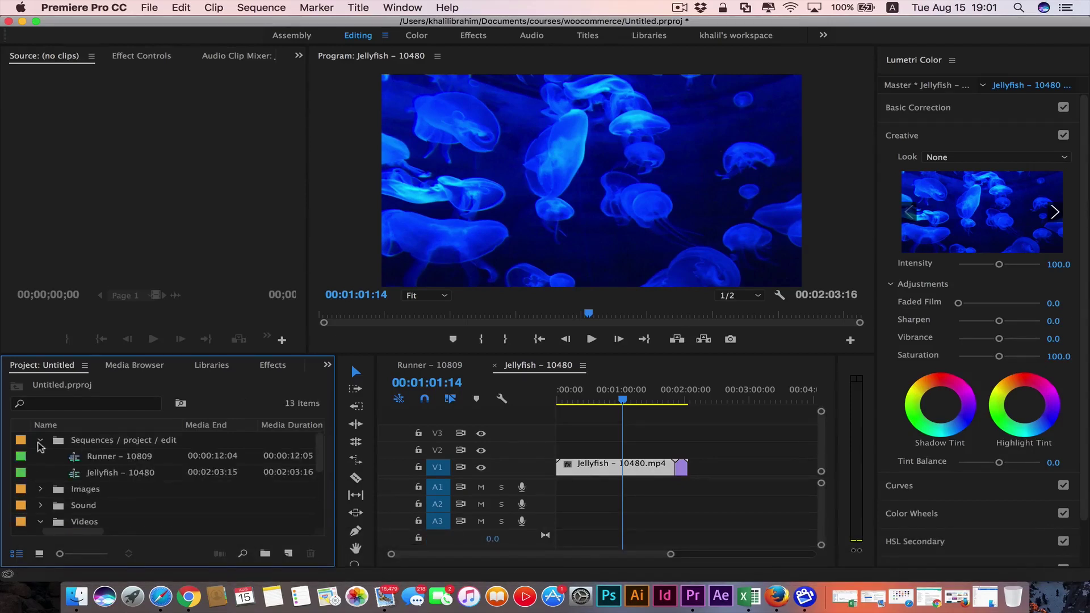
Duplicate the Jellyfish – 10480 sequence and open the copy in the timeline
left_click(107, 476)
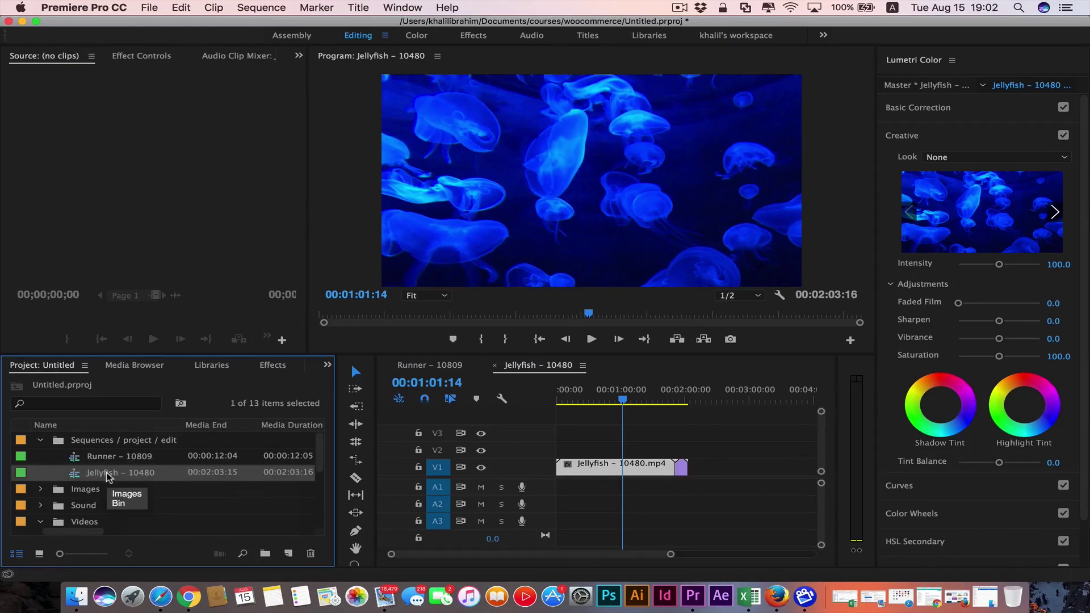
right_click(108, 477)
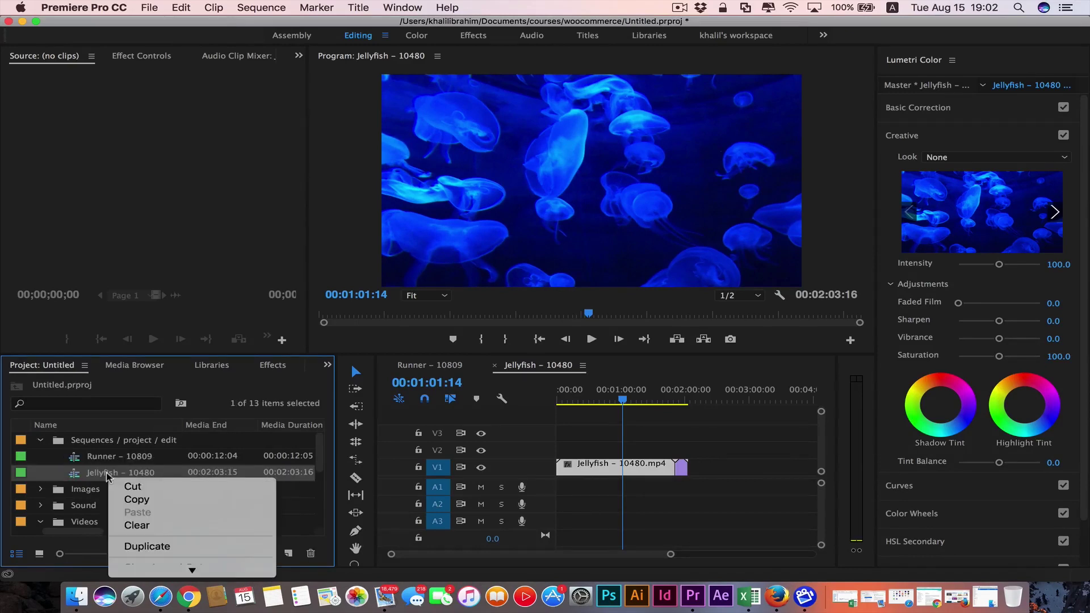
left_click(149, 547)
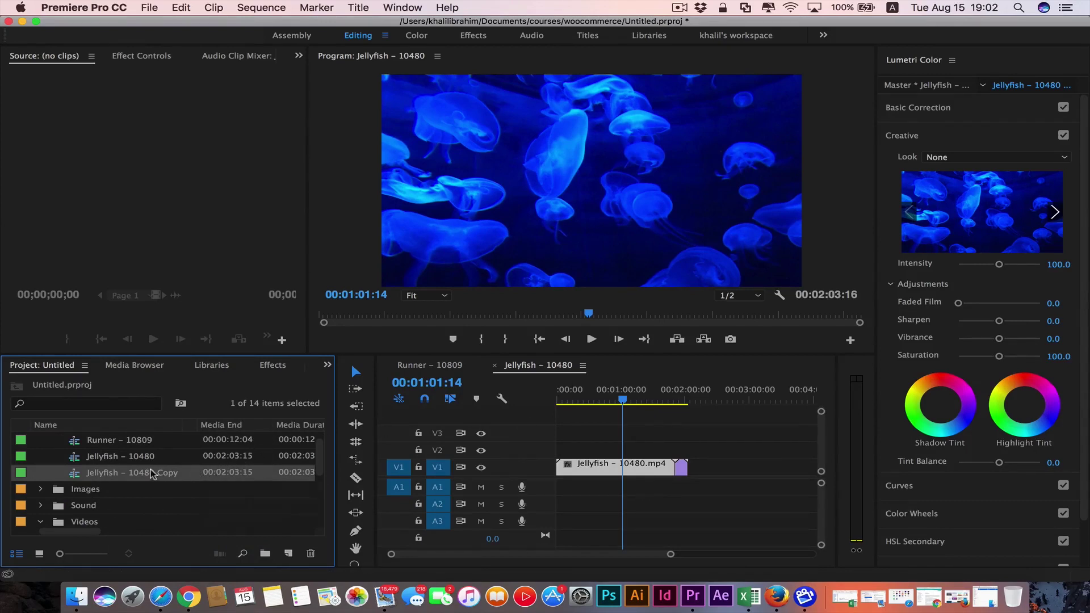
double_click(78, 473)
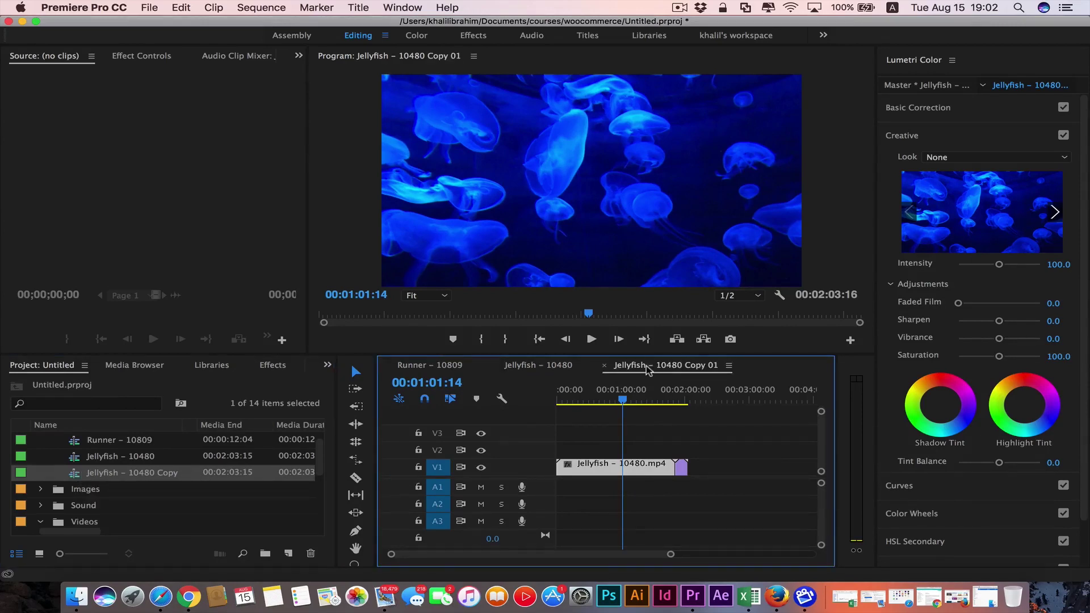
Reduce the Creative saturation of the jellyfish clip to 22.2 in the original Jellyfish – 10480 sequence
left_click(535, 367)
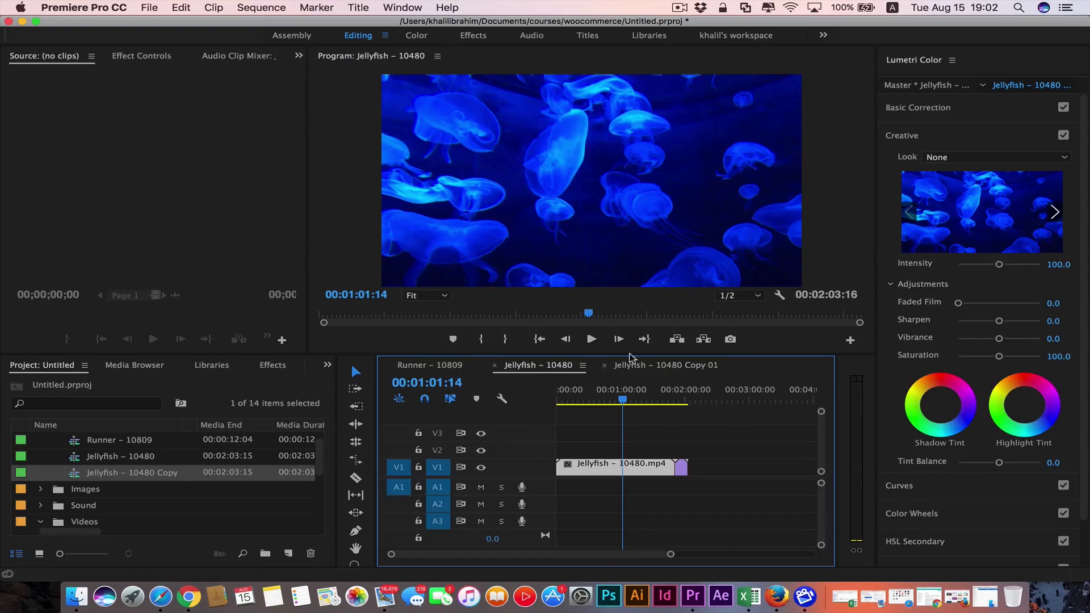
left_click(658, 366)
left_click(525, 366)
left_click(428, 366)
left_click(540, 366)
left_click(999, 358)
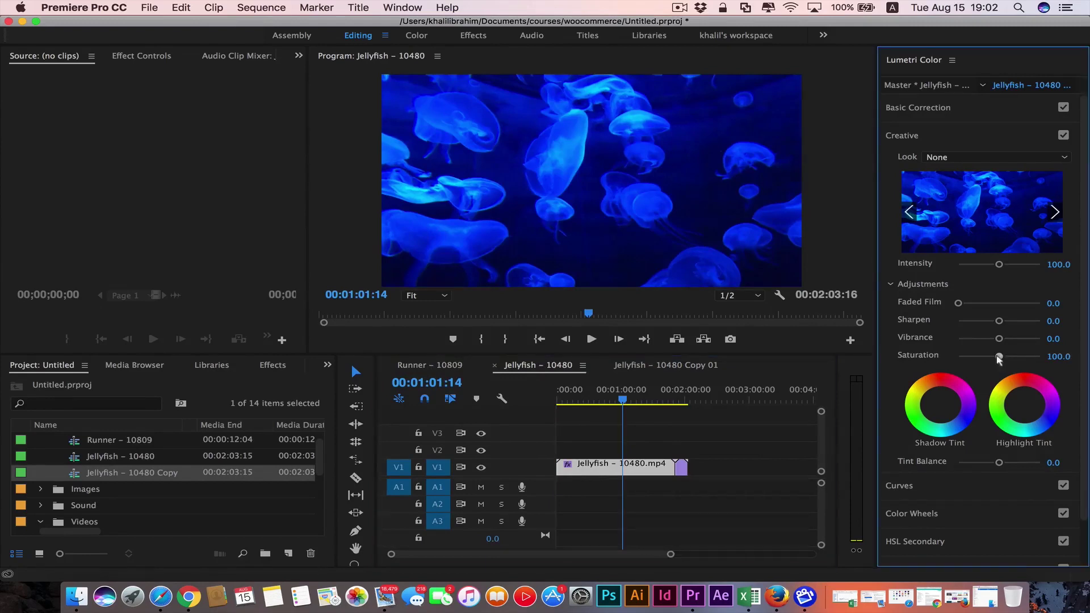
left_click_drag(999, 358, 968, 362)
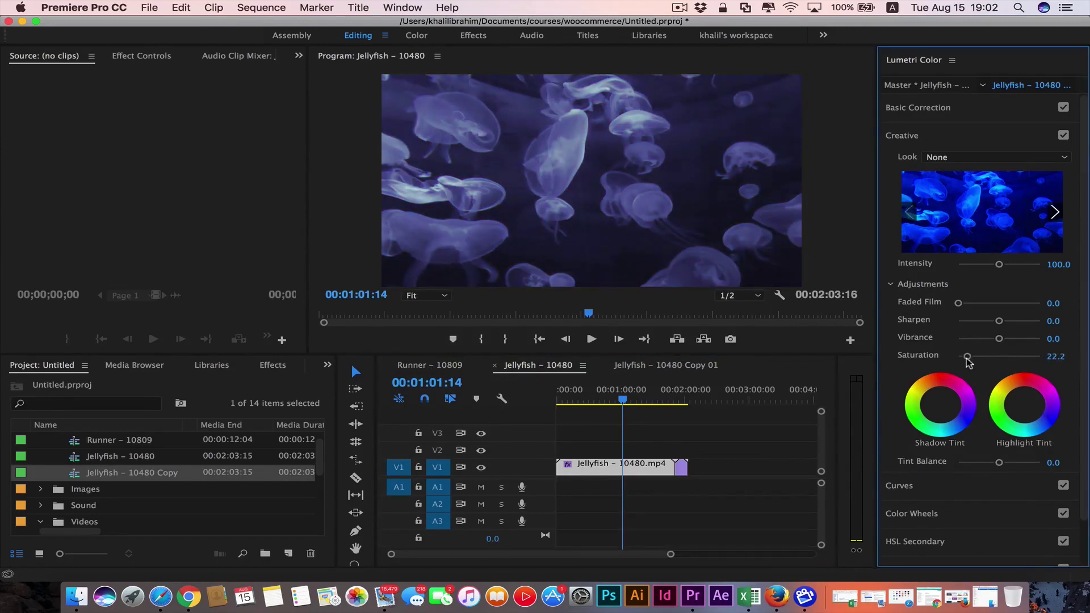
Apply the Kodak 5205 Fuji 3510 look to the jellyfish clip in the copied sequence and compare it with the original sequence
left_click(657, 367)
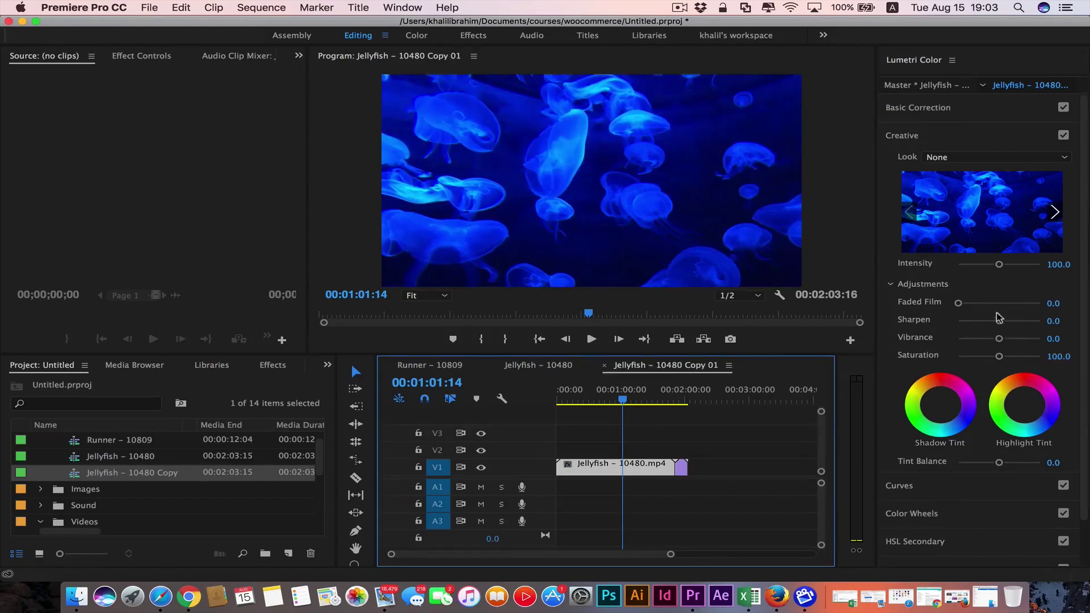
left_click(1053, 212)
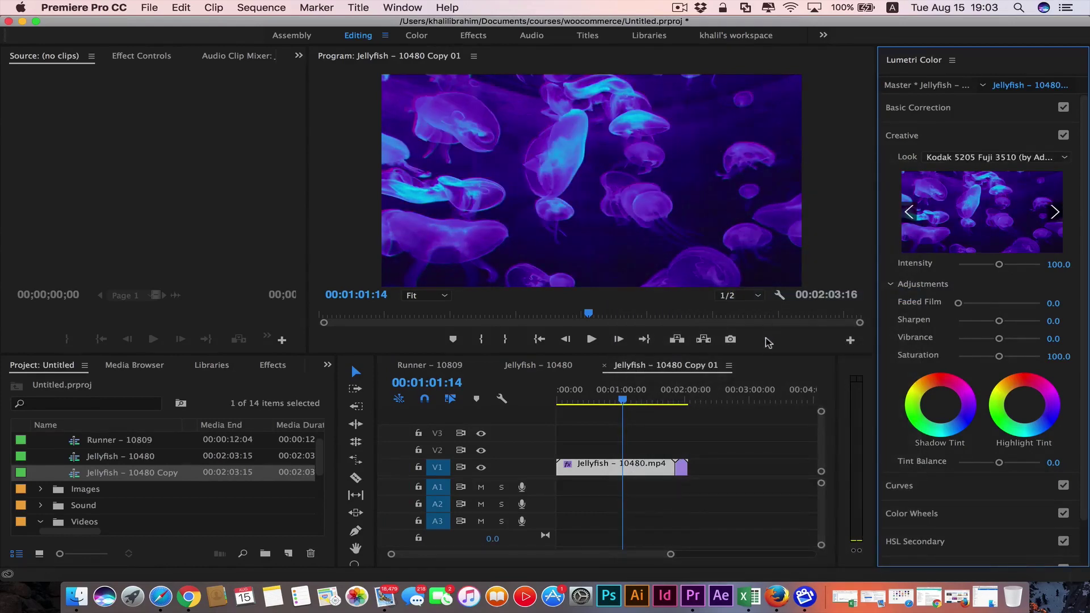
left_click(557, 366)
left_click(650, 366)
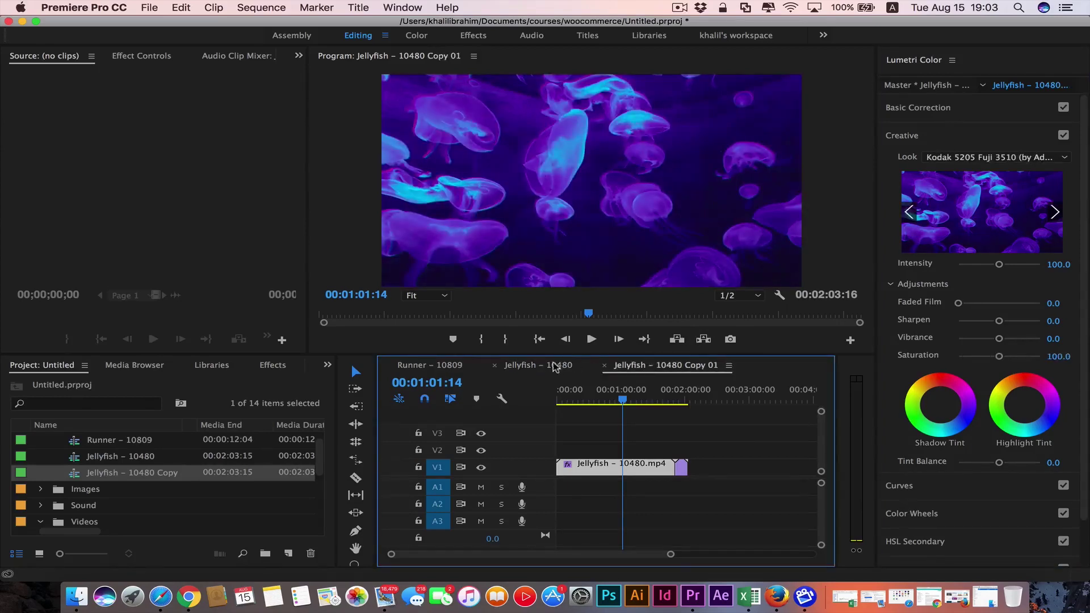
left_click(543, 366)
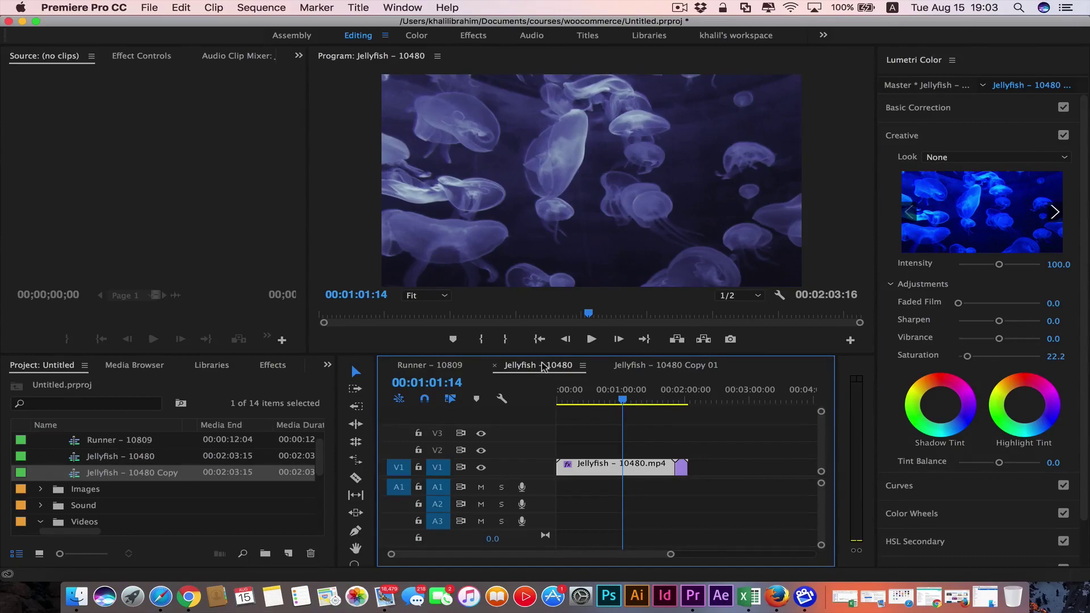
Place the Thunderstorm clip on tracks V1 and A1 of the Jellyfish – 10480 sequence, after the runner clip with a small gap
scroll(155, 498, "down", 5)
scroll(155, 497, "left", 2)
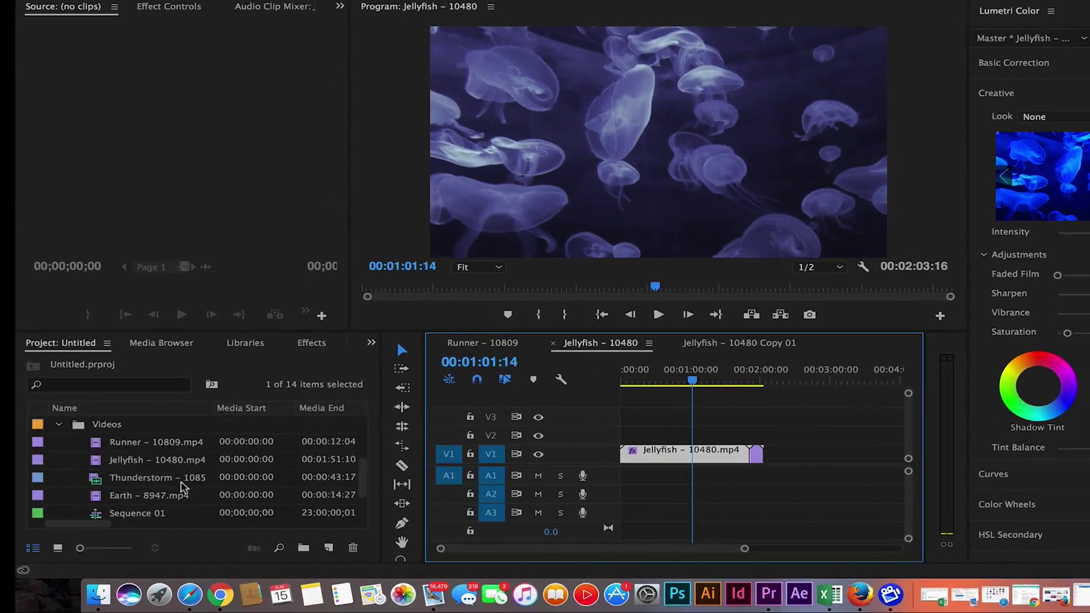
scroll(182, 487, "down", 2)
scroll(170, 477, "up", 2)
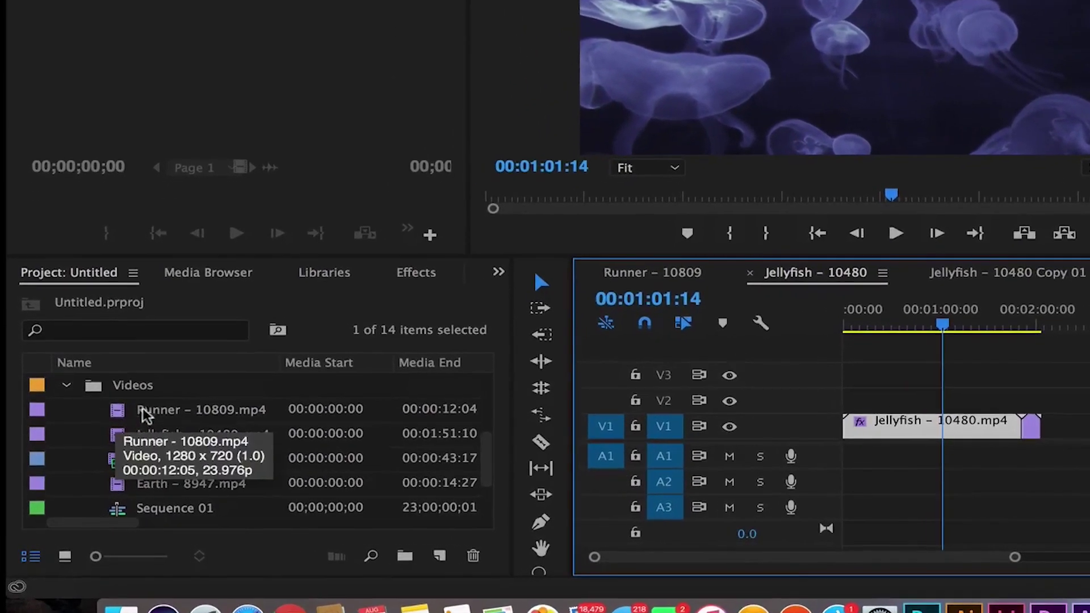
mouse_move(135, 402)
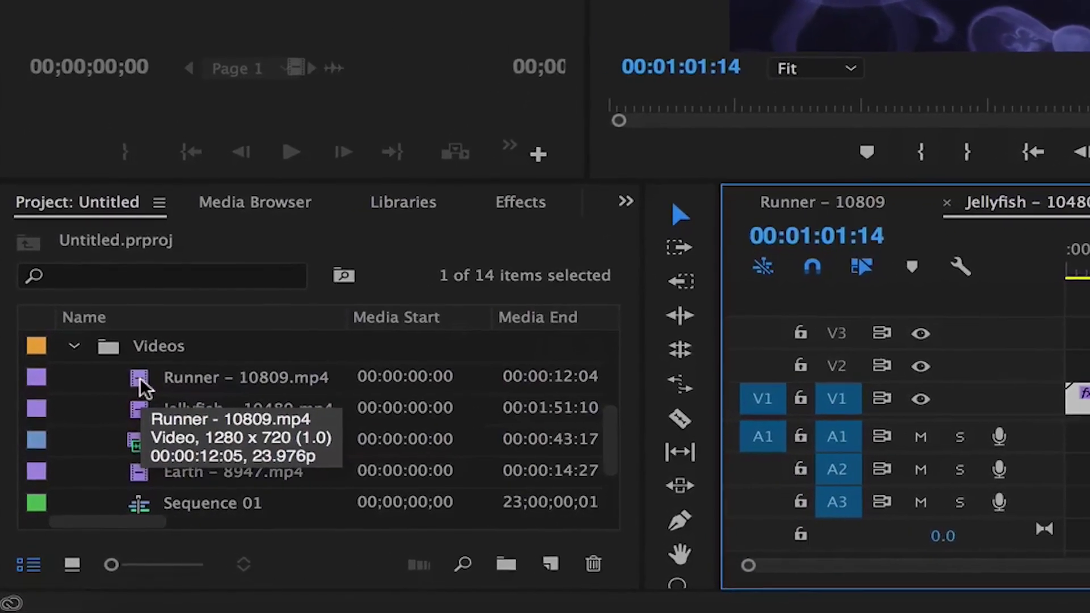
scroll(213, 389, "down", 1)
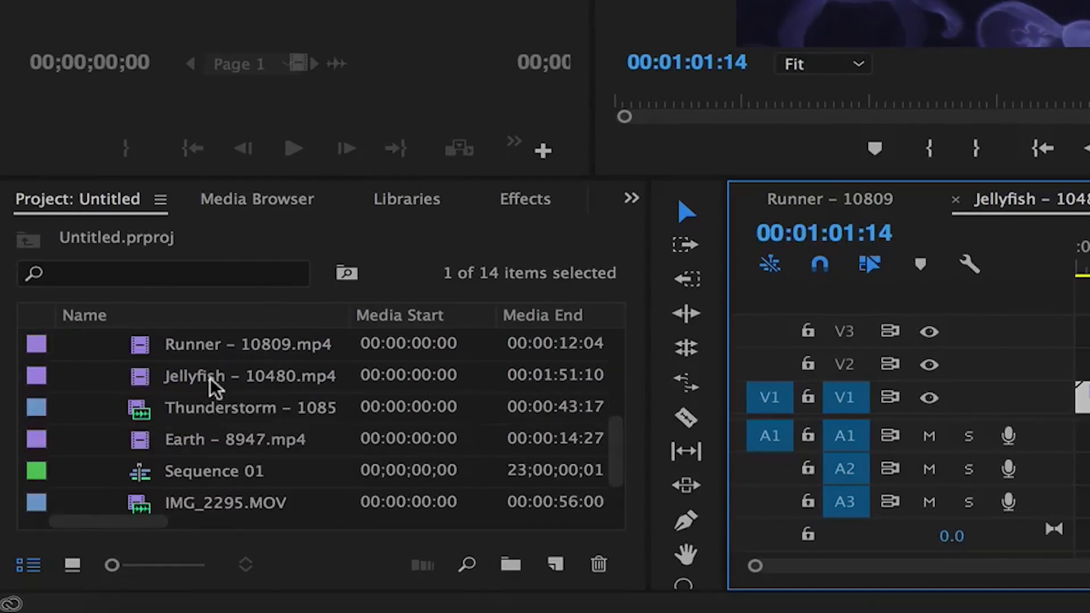
left_click(223, 420)
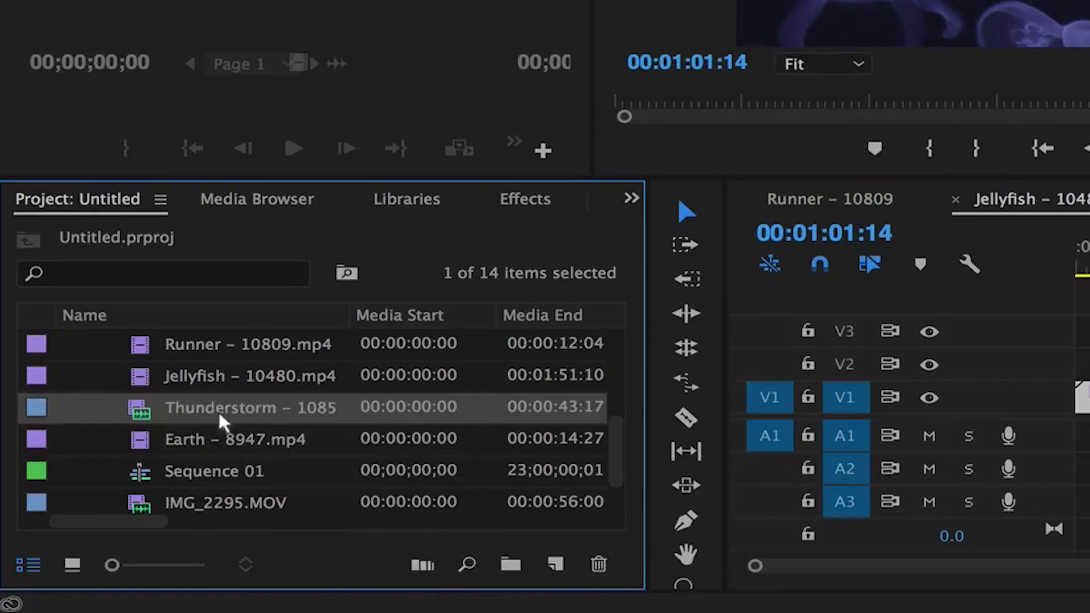
left_click_drag(222, 420, 708, 482)
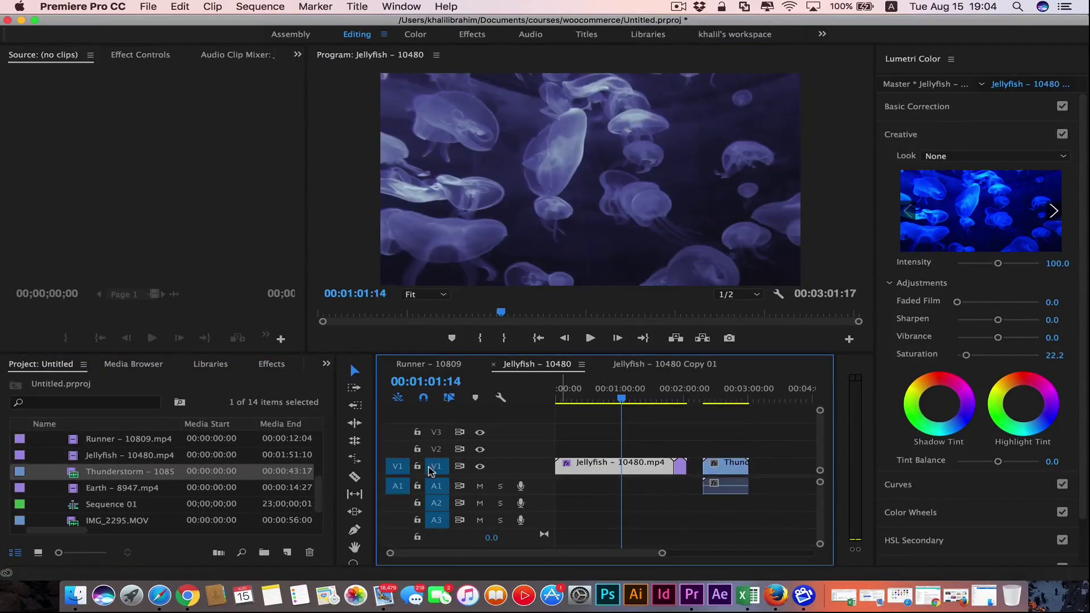
Preview the Thunderstorm clip at 00:02:35:00 and examine its linked video and audio parts up close in the timeline
left_click(707, 399)
left_click(728, 399)
left_click_drag(733, 400, 726, 400)
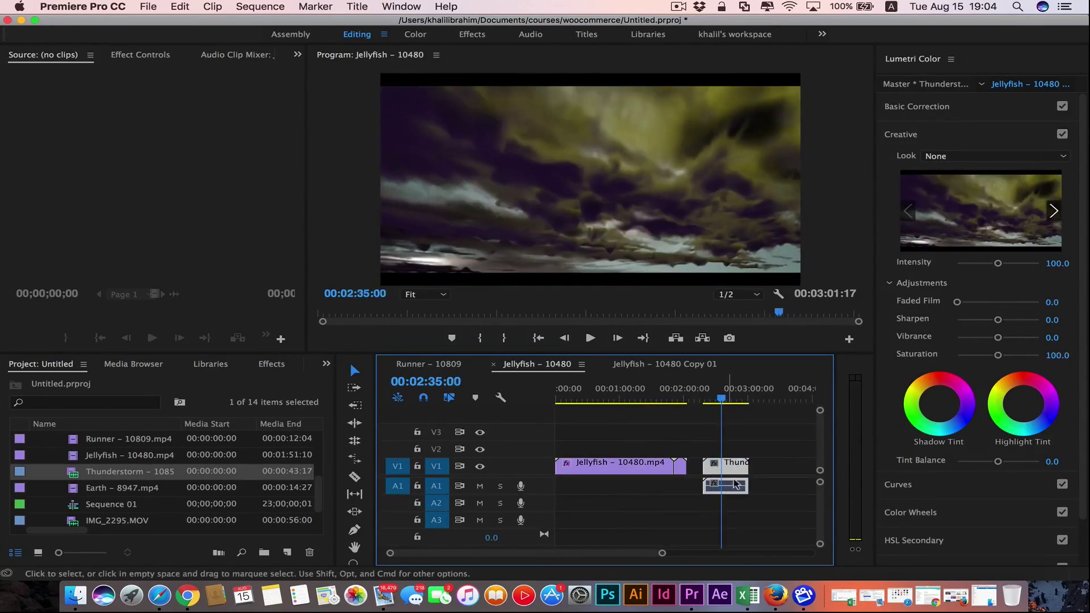
scroll(719, 471, "up", 10)
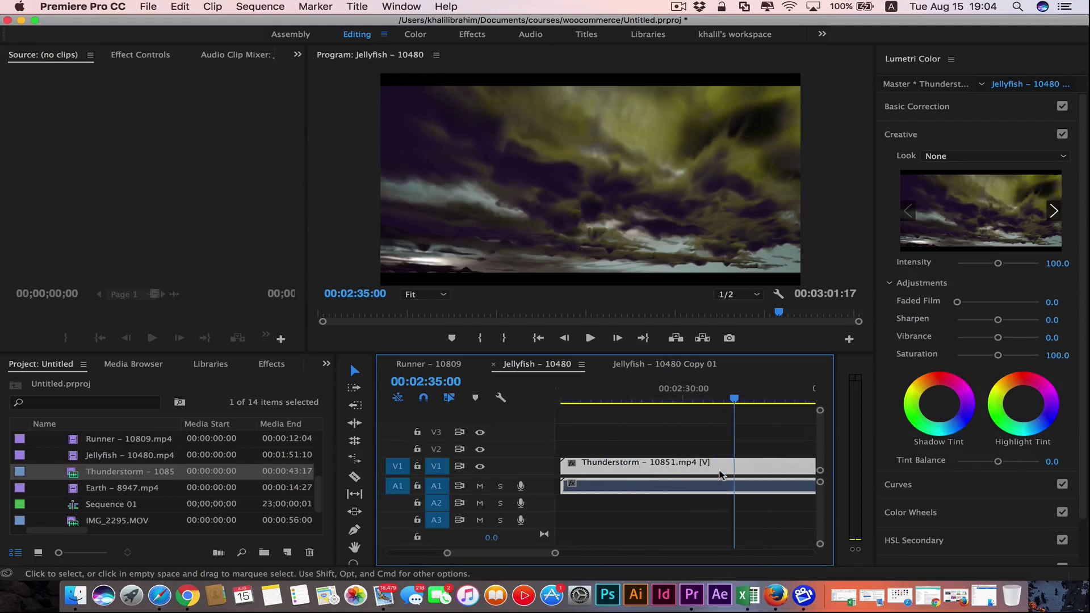
scroll(719, 475, "down", 10)
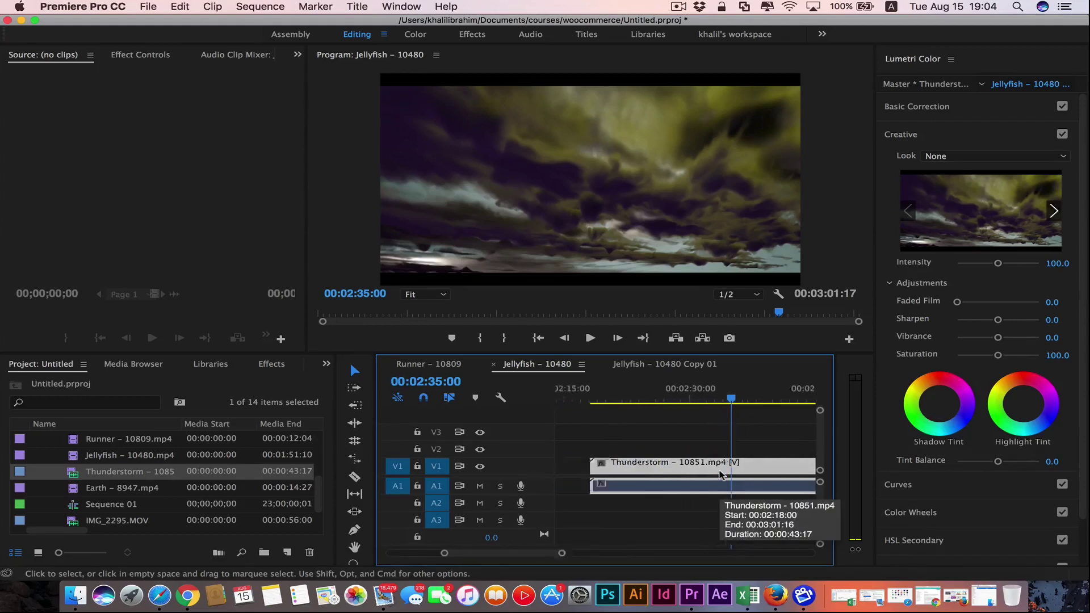
scroll(719, 475, "up", 10)
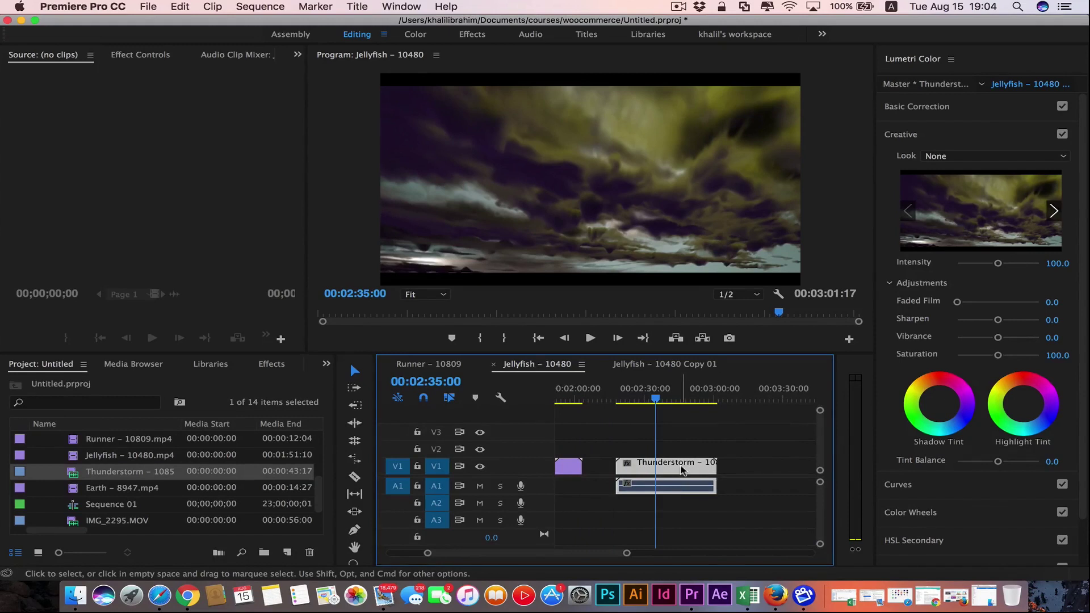
mouse_move(681, 468)
key("equal")
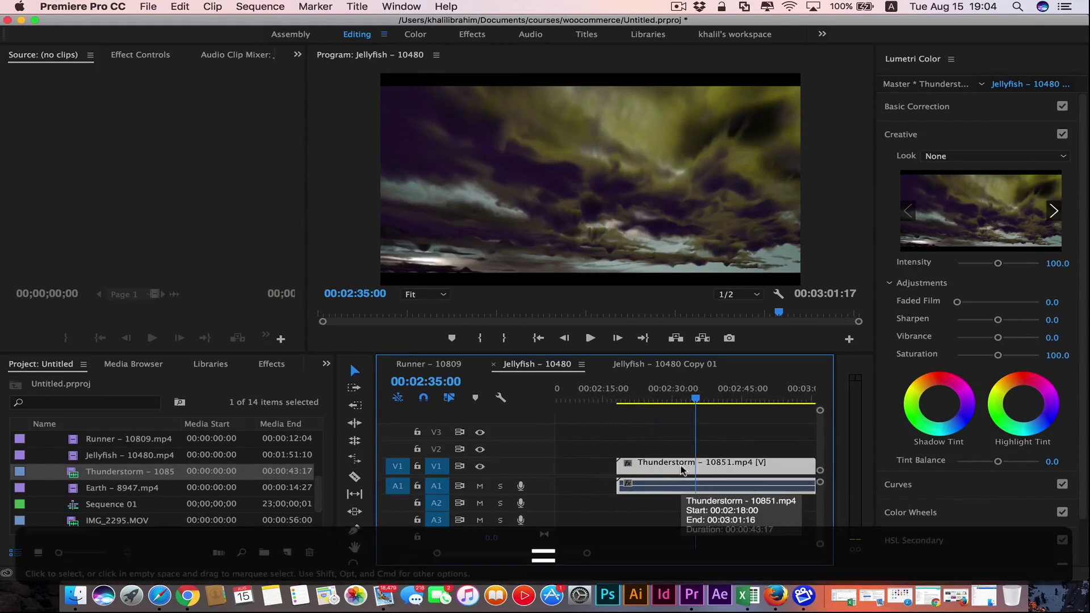
key("equal")
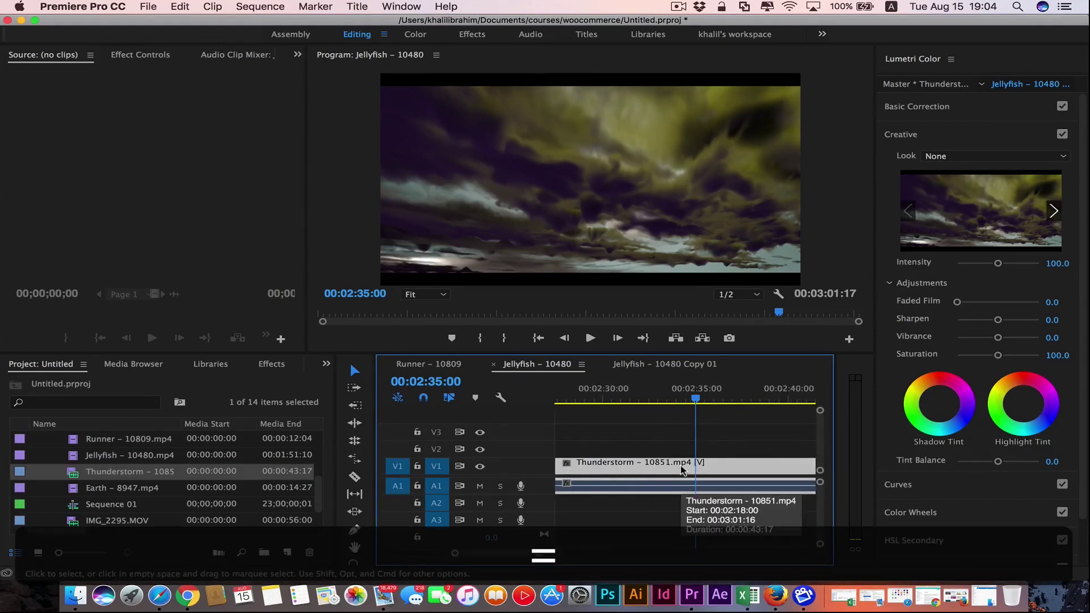
Place IMG_2295.MOV on tracks V1 and A1 after the Thunderstorm clip with a small gap, and preview a frame of it
key("minus")
key("minus")
key("minus")
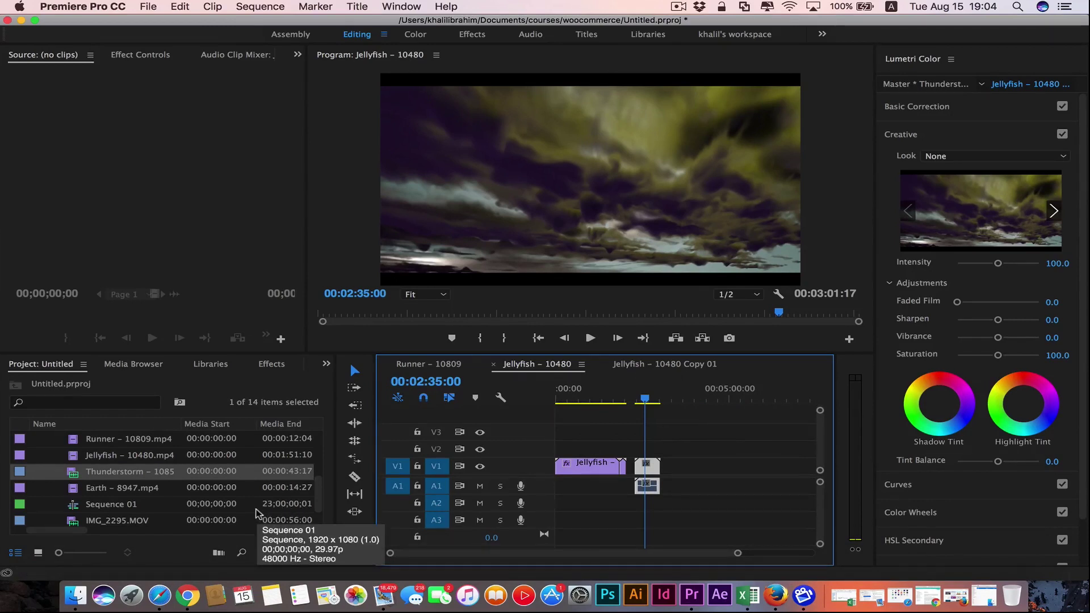
scroll(256, 514, "down", 2)
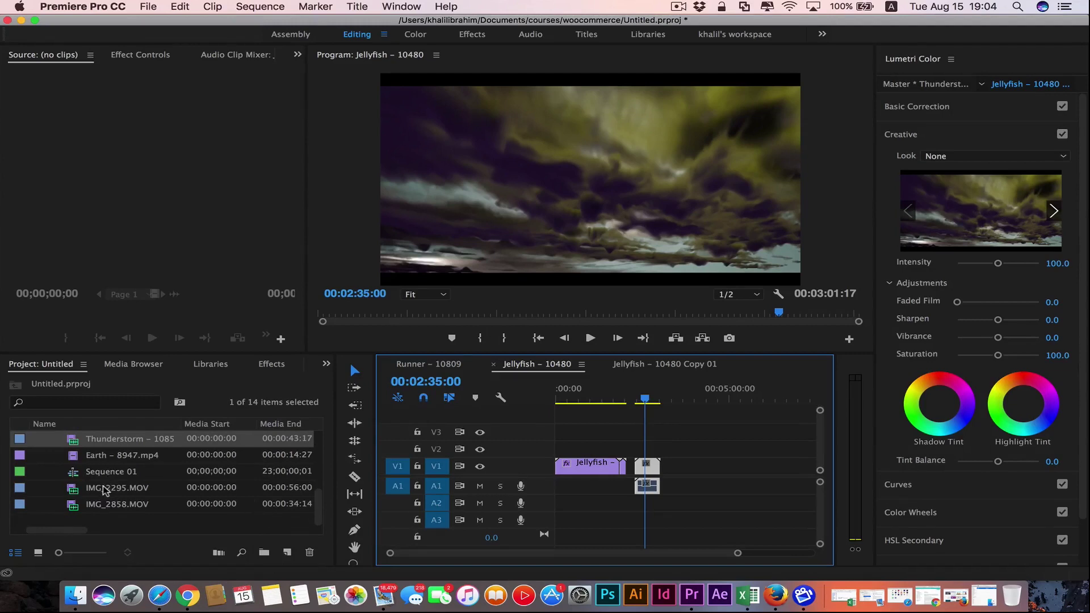
left_click_drag(104, 490, 675, 467)
left_click(687, 399)
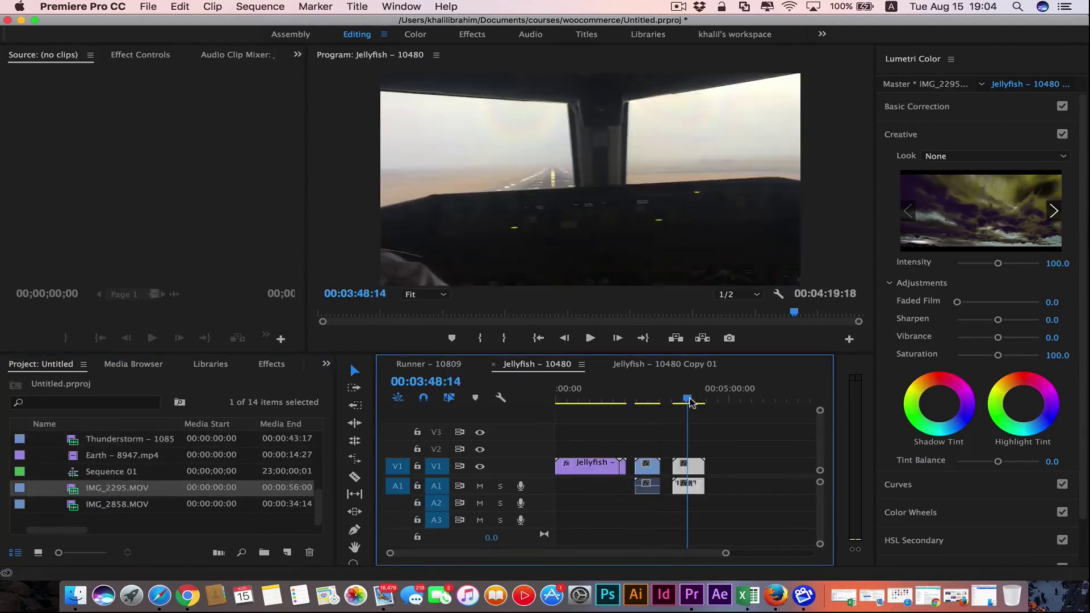
Expand the Audio 1 track and examine the audio waveform of IMG_2295.MOV up close
scroll(696, 480, "up", 2)
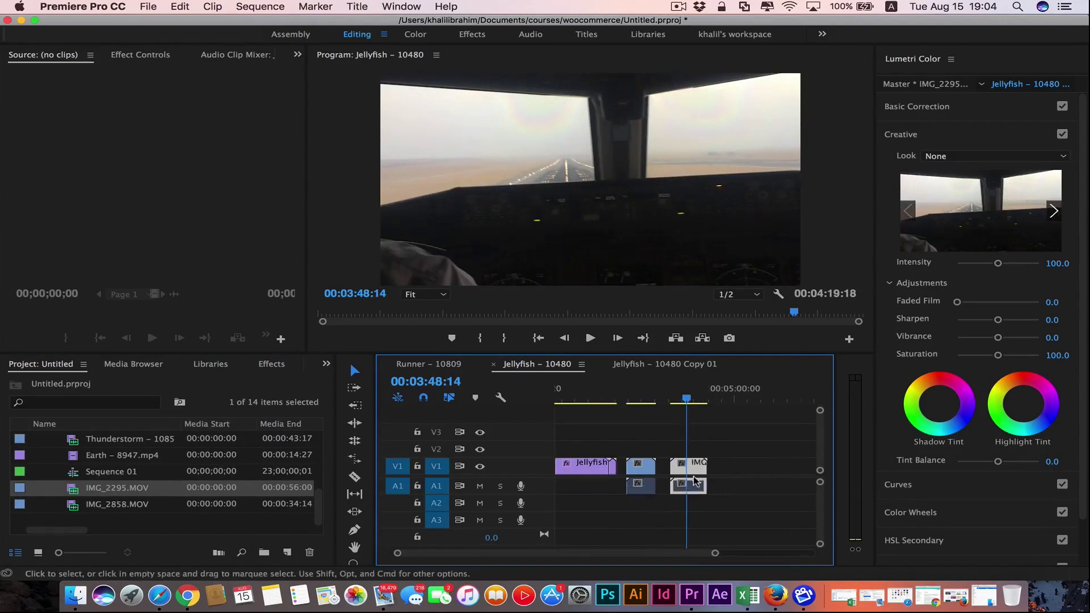
scroll(696, 480, "up", 5)
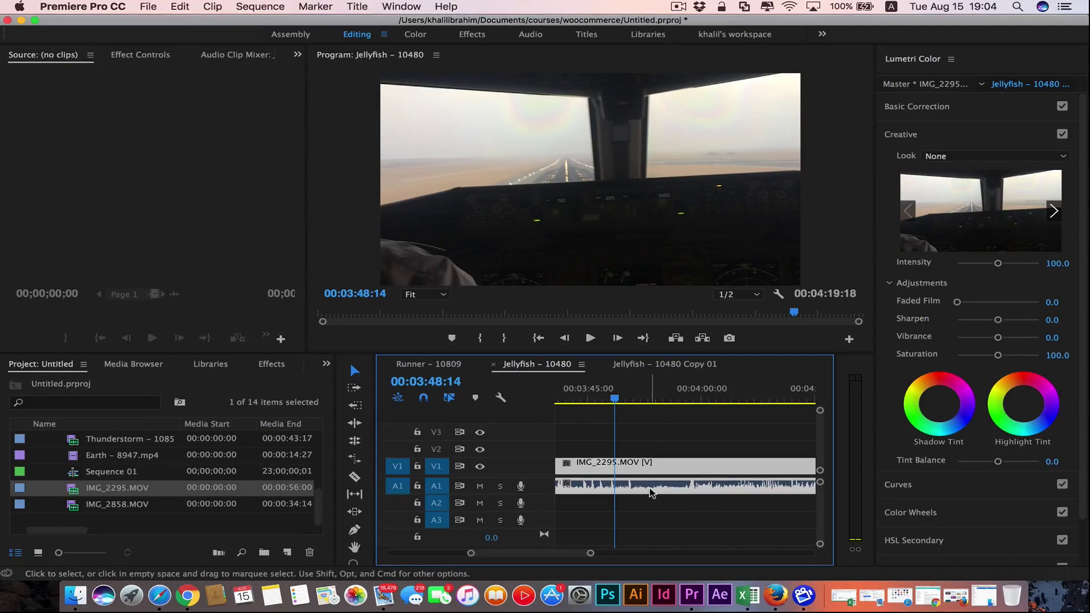
scroll(651, 491, "up", 3)
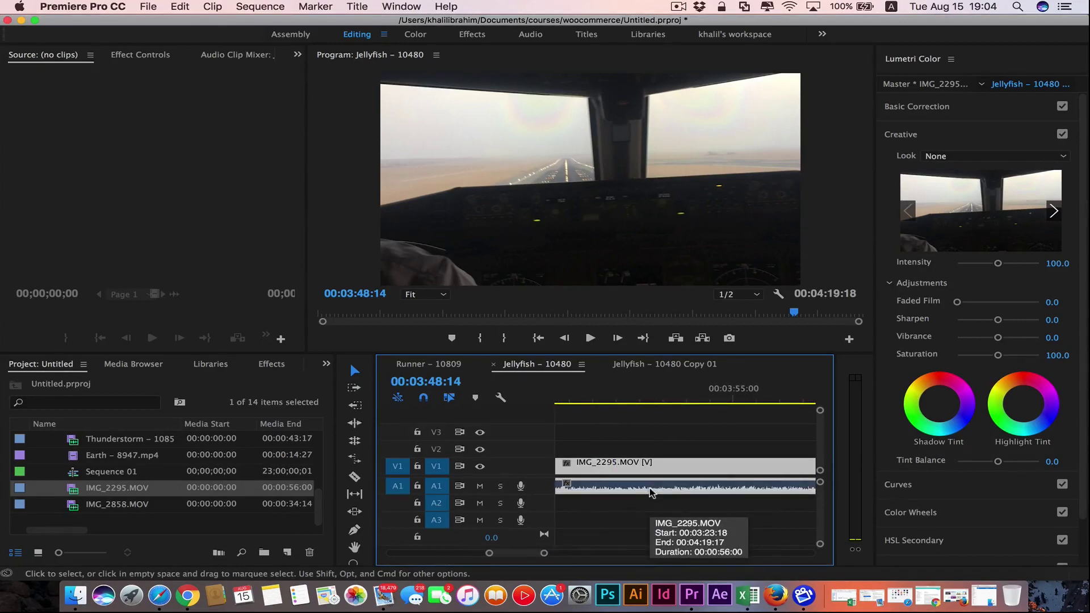
double_click(542, 489)
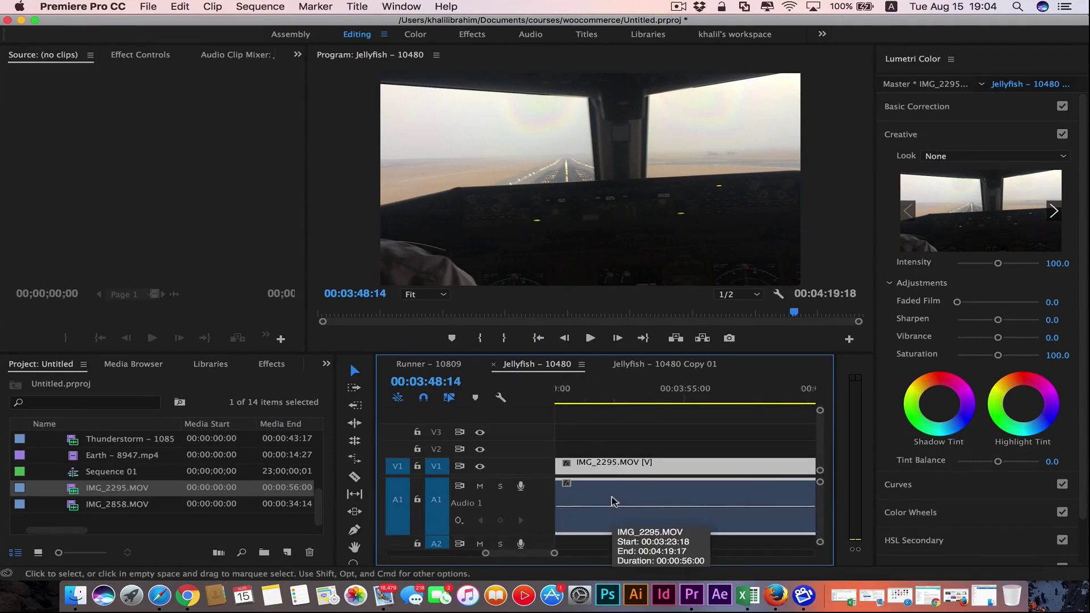
Arrange IMG_2295.MOV and the Thunderstorm clip, in that order, directly after the runner clip without gaps, and collapse the Audio 1 track
scroll(612, 501, "down", 4)
left_click_drag(613, 471, 599, 472)
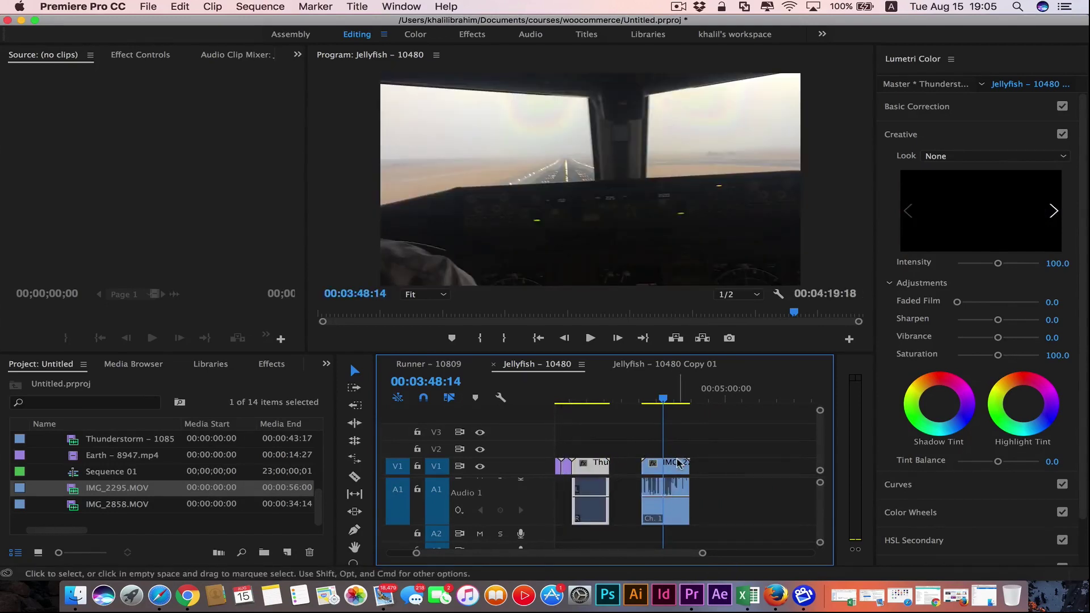
mouse_move(679, 465)
left_mouse_down()
mouse_move(638, 463)
mouse_move(763, 473)
mouse_move(657, 474)
mouse_move(704, 467)
mouse_move(684, 469)
left_mouse_up()
left_click(695, 475)
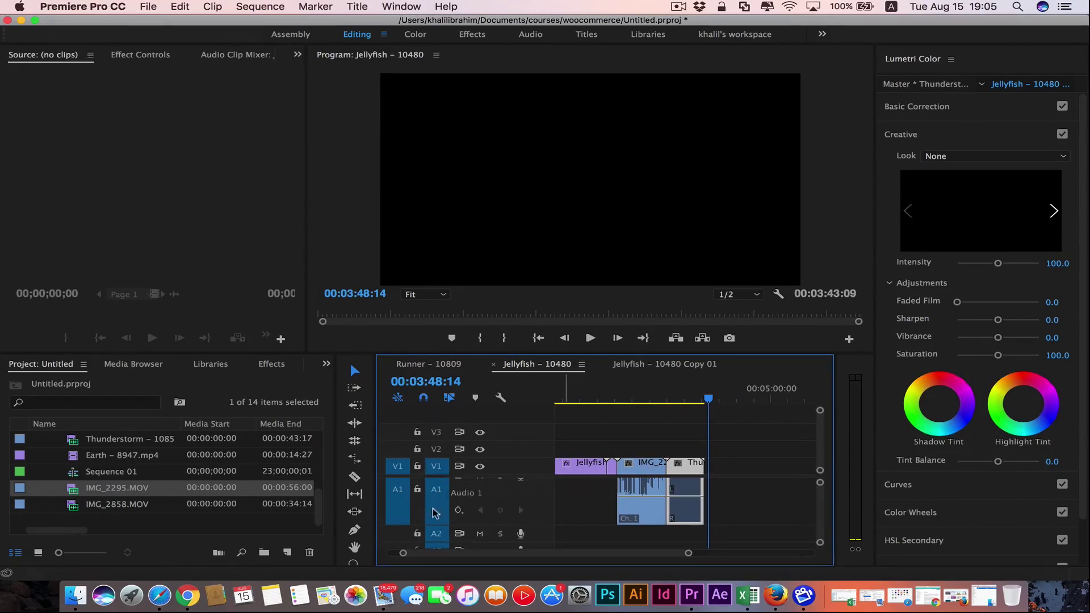
double_click(525, 503)
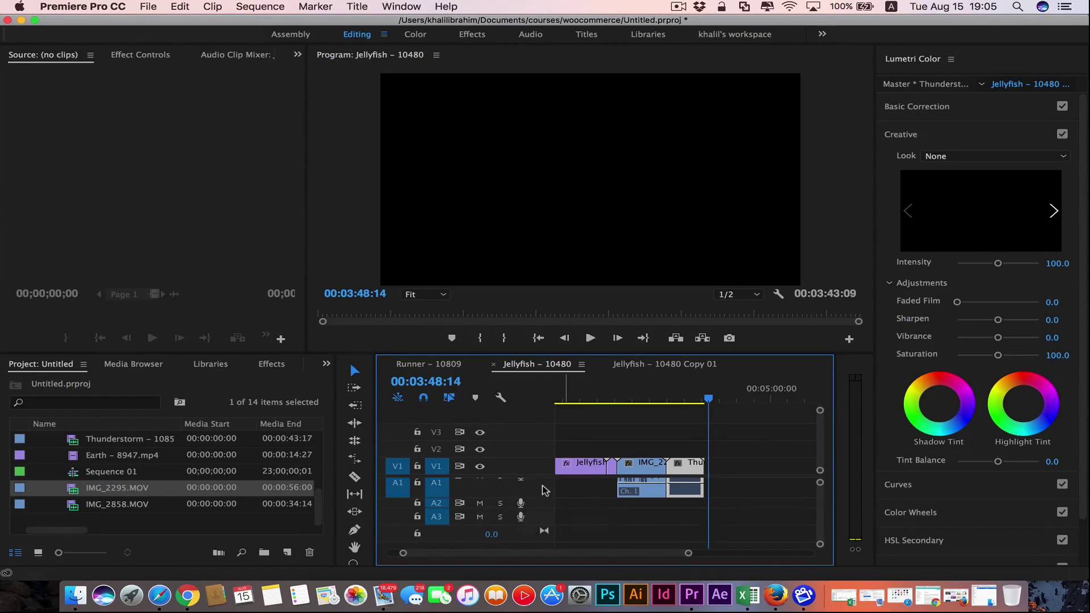
double_click(545, 491)
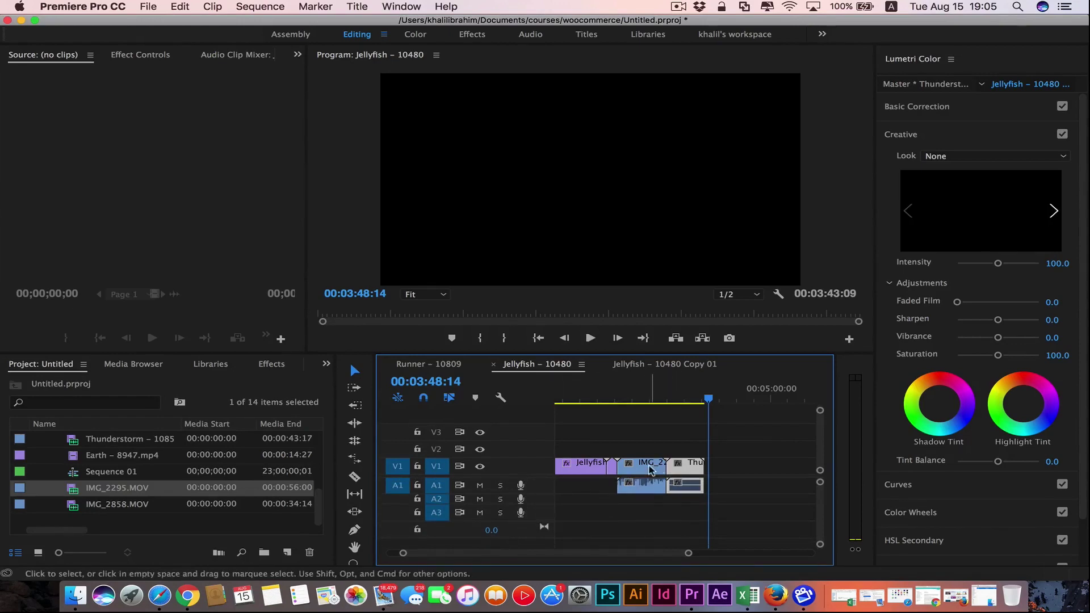
Move the IMG_2295.MOV video to a new V4 track and its audio to a new A4 track, and return them to V1 and A1
left_click_drag(648, 466, 645, 417)
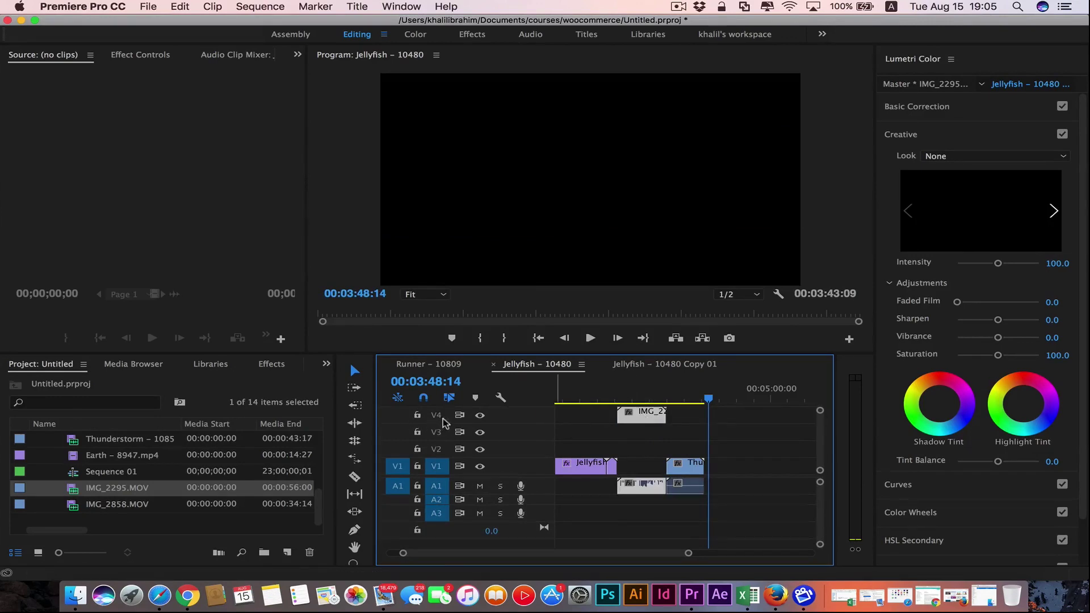
key("minus")
left_click_drag(607, 485, 608, 550)
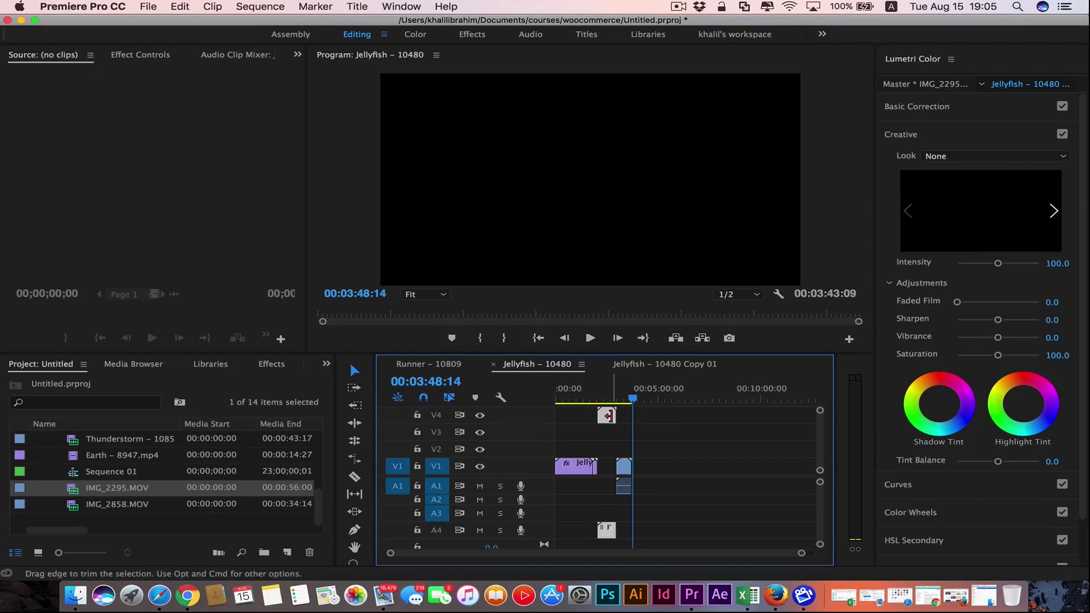
left_click_drag(606, 417, 607, 486)
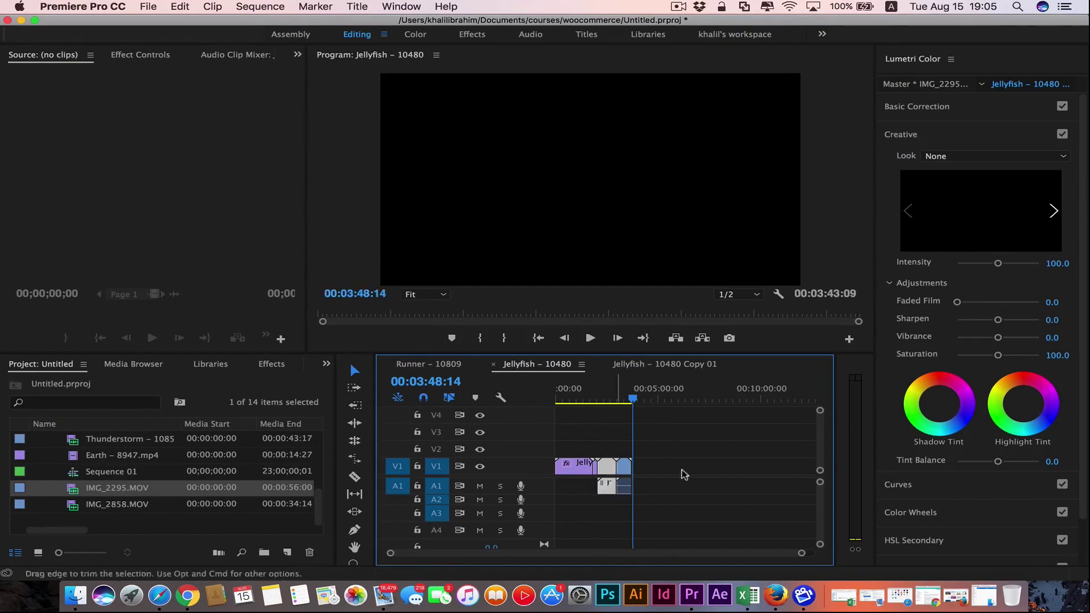